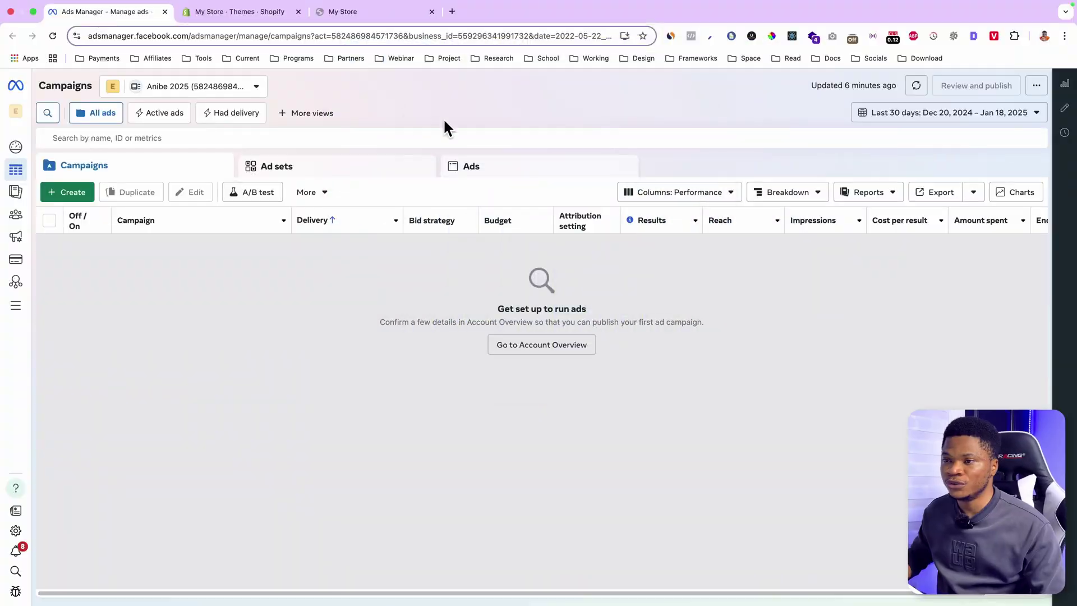
Open the All tools panel from the Ads Manager left navigation.
click(18, 308)
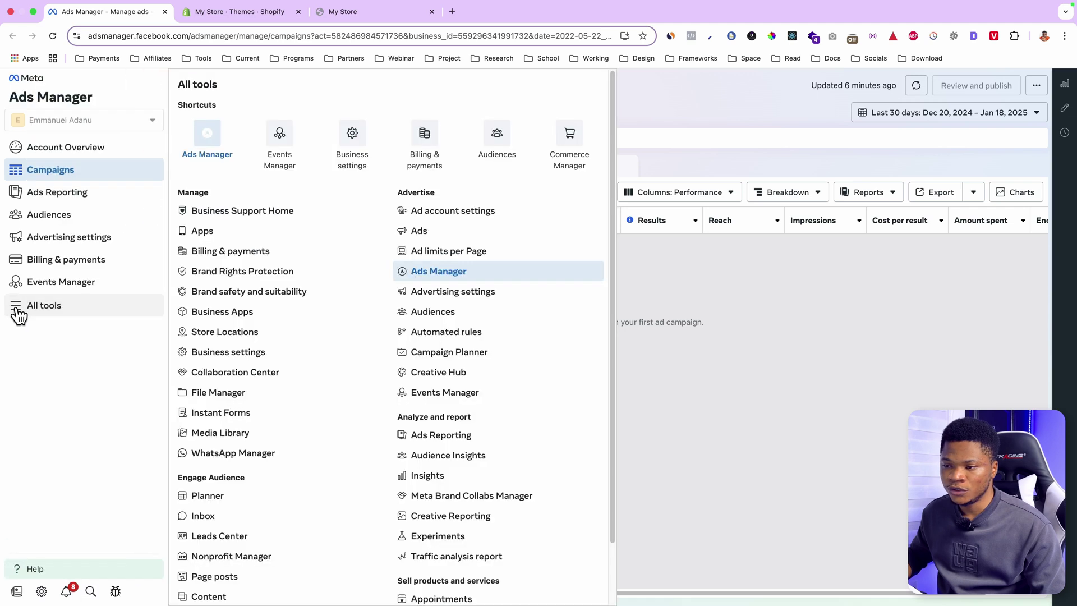
Add a dataset named 'Shopify Store Pixel' under Business settings > Data Sources > Datasets.
click(257, 356)
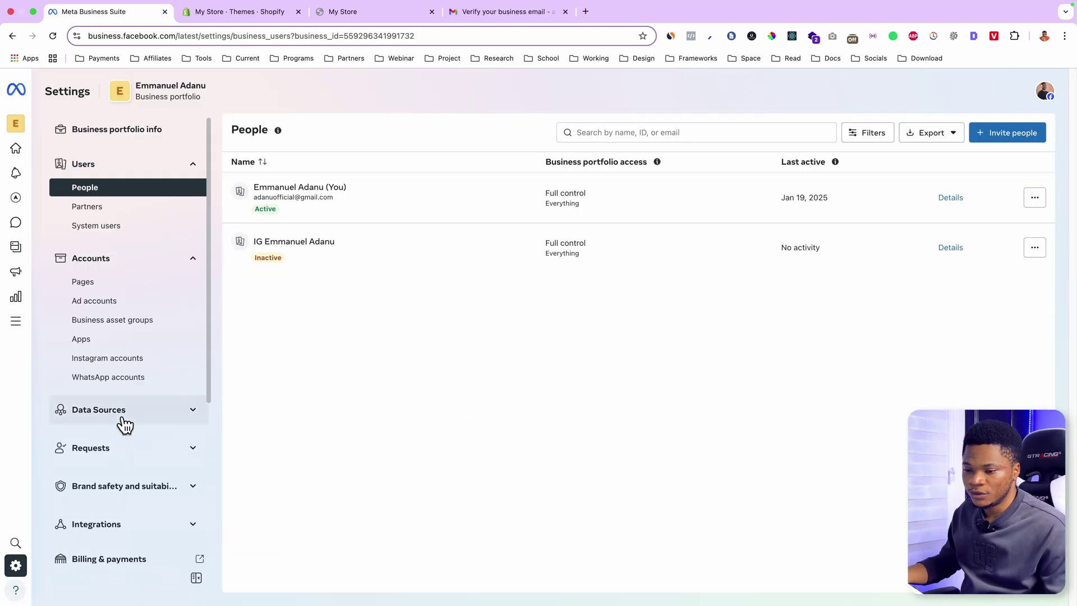
click(109, 418)
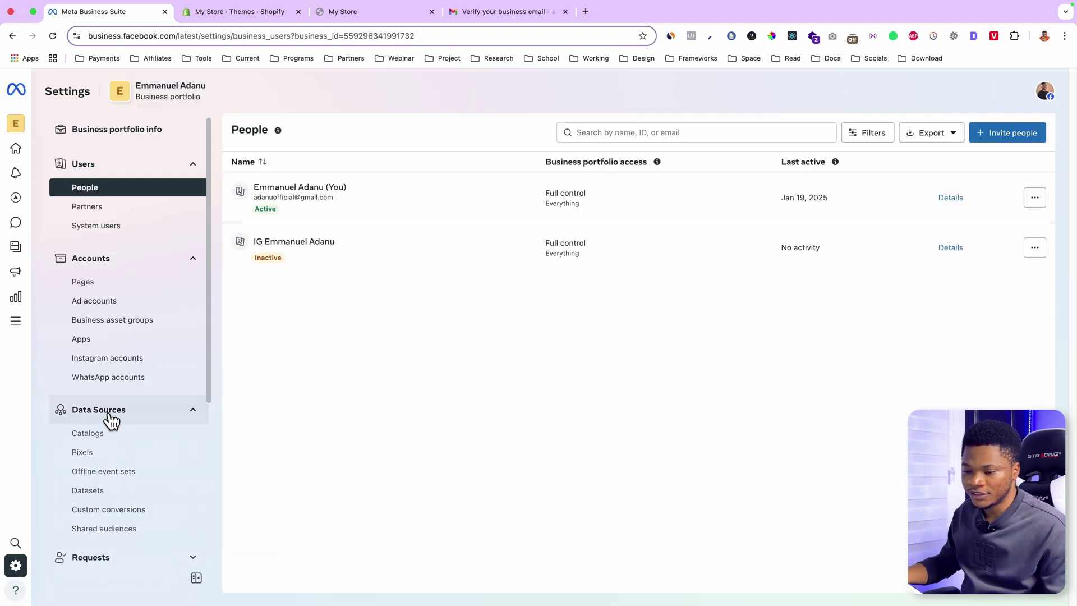
click(152, 493)
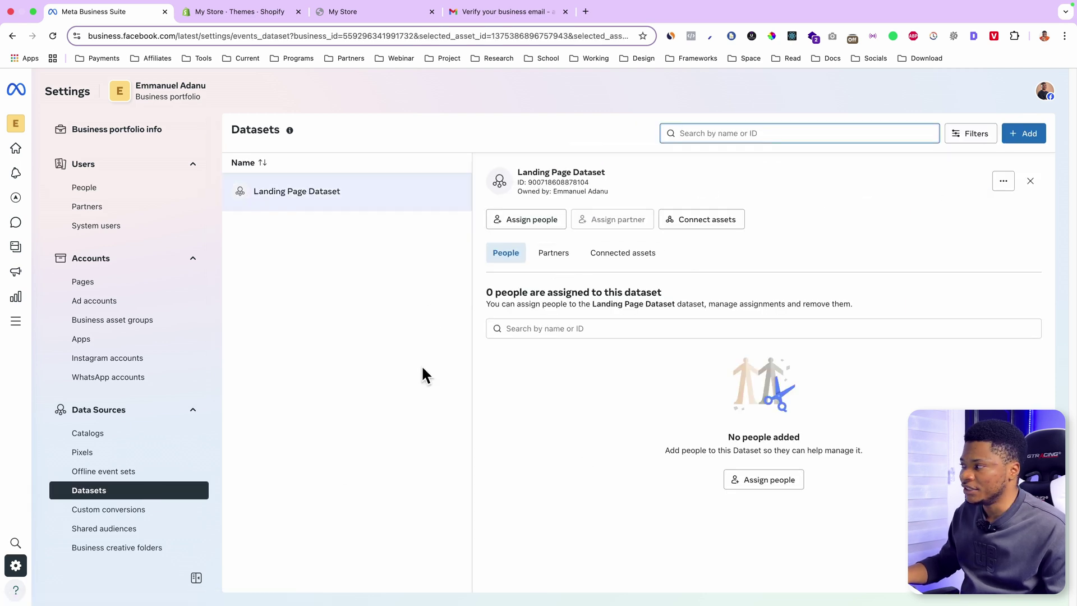
click(1027, 133)
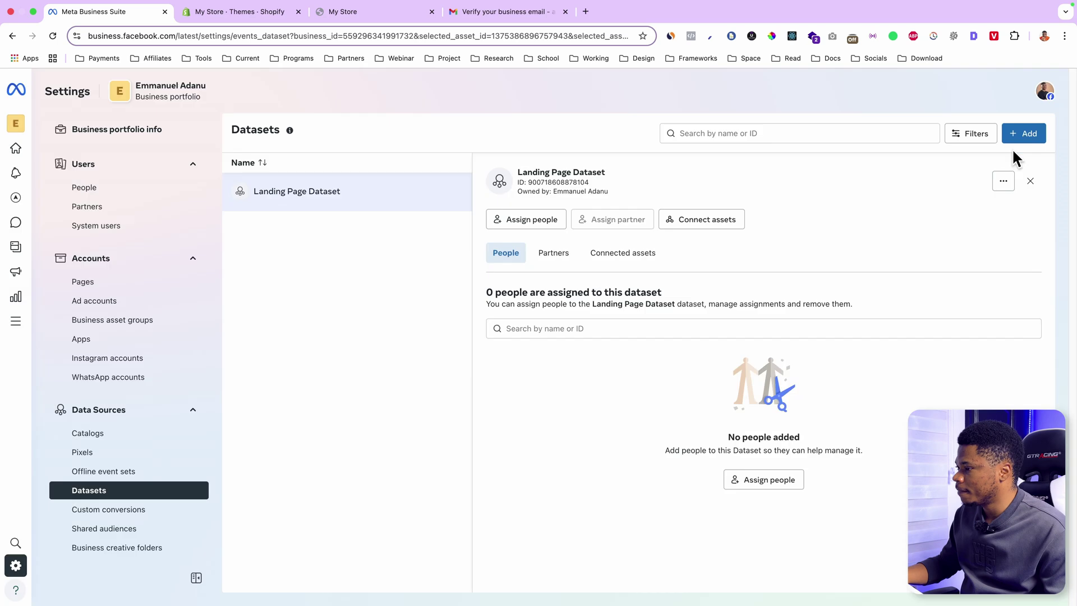
click(421, 259)
text(Shopify Store Pixel)
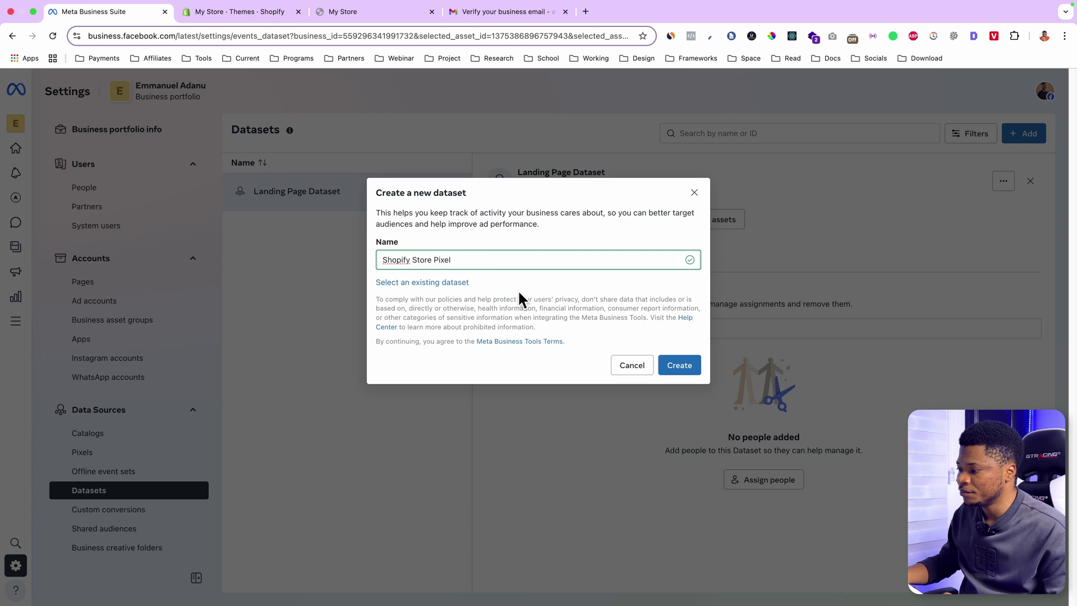
click(694, 371)
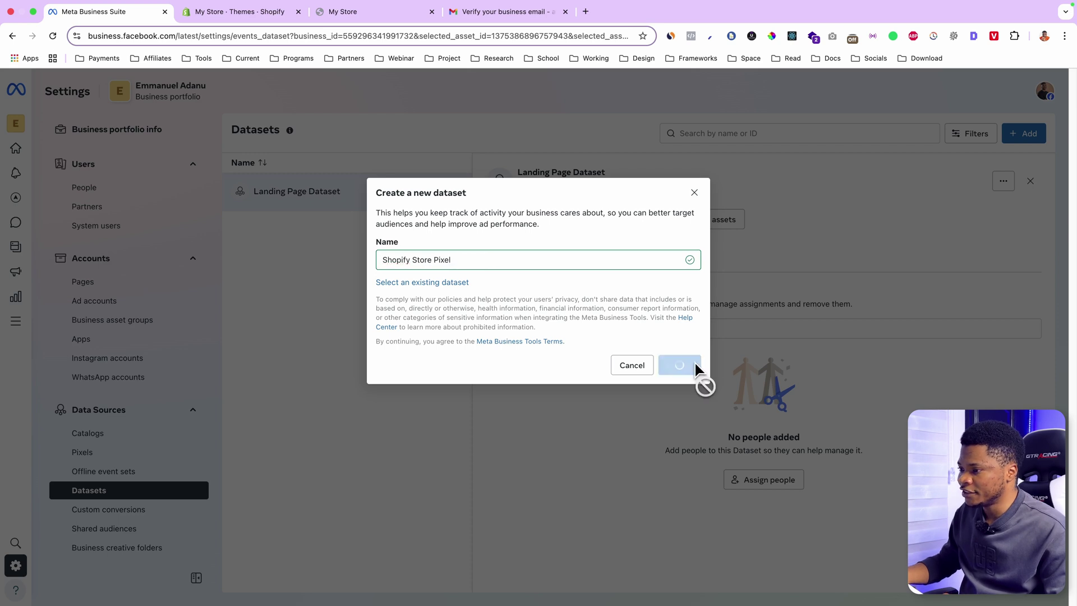
Find the Facebook & Instagram app by searching 'Facebook' in Shopify Apps and install it.
click(227, 13)
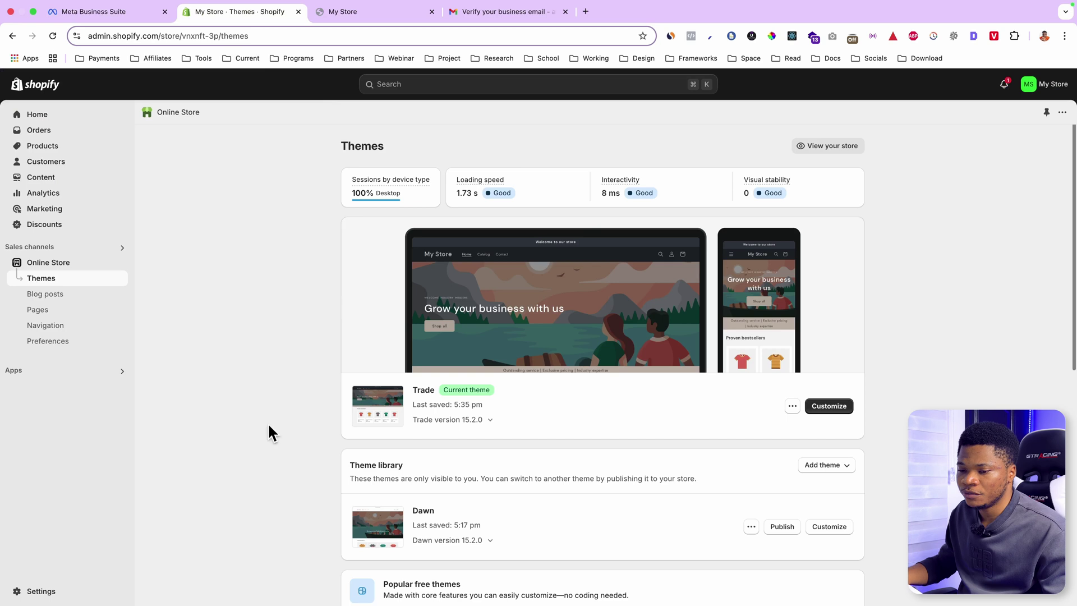
click(53, 373)
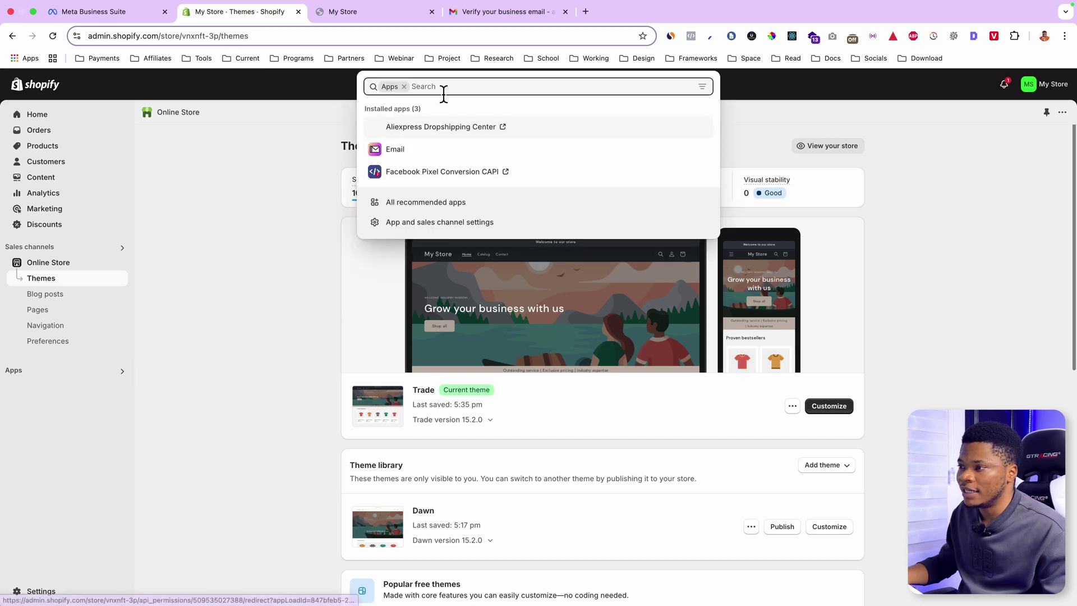
text(Facebook)
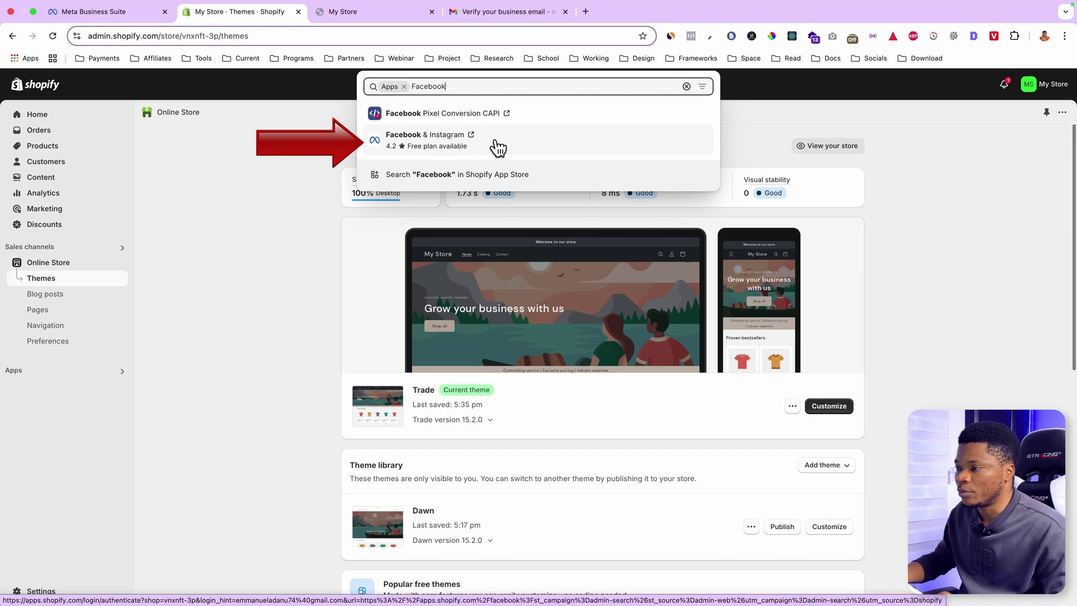
click(470, 138)
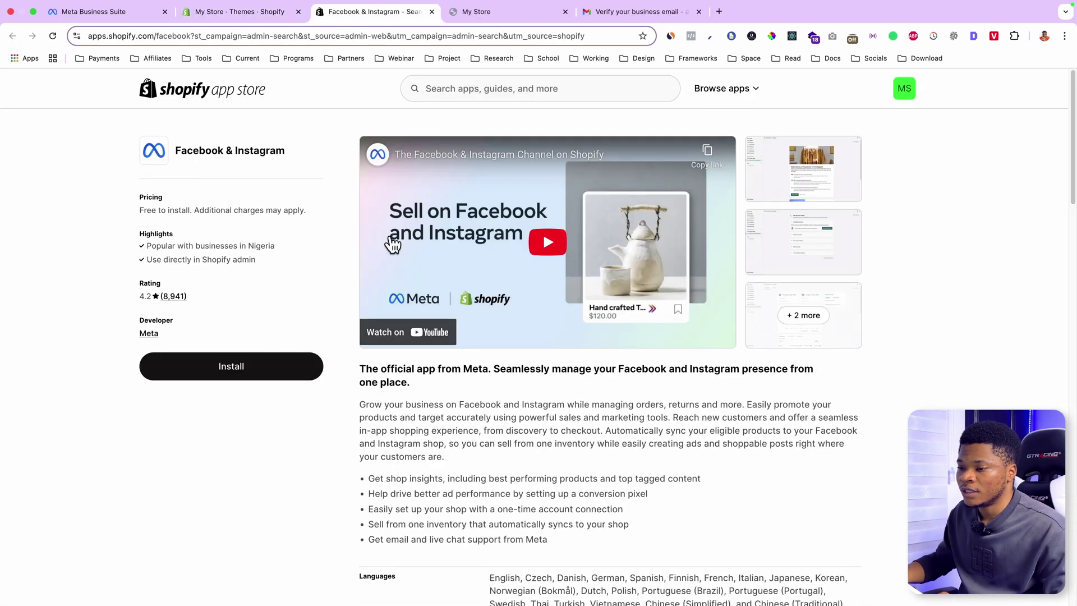
click(221, 359)
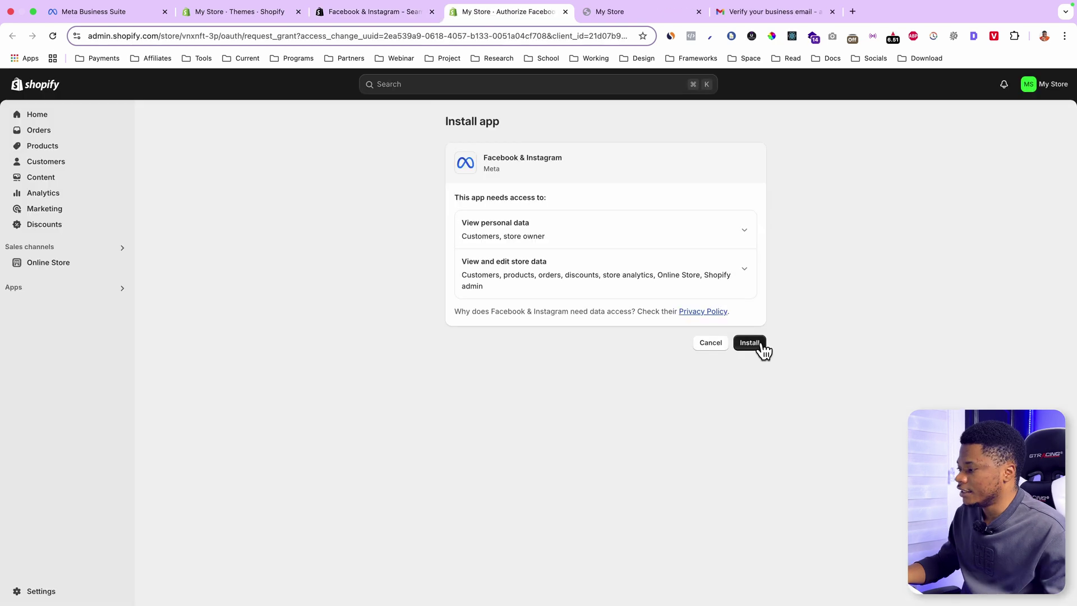
click(762, 344)
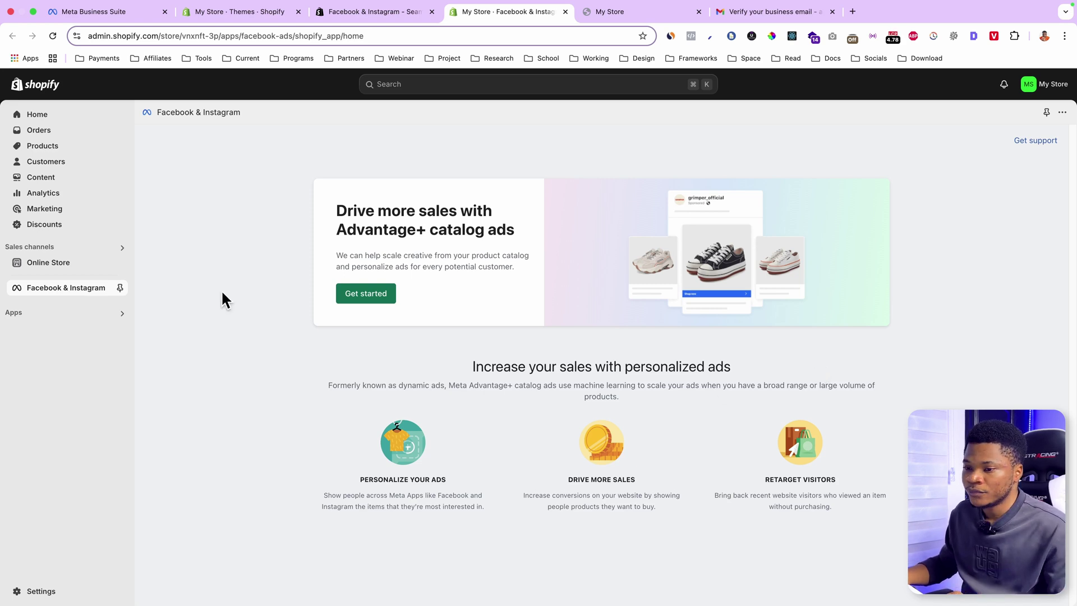
Begin the Facebook & Instagram setup and choose to connect a Facebook account.
click(364, 293)
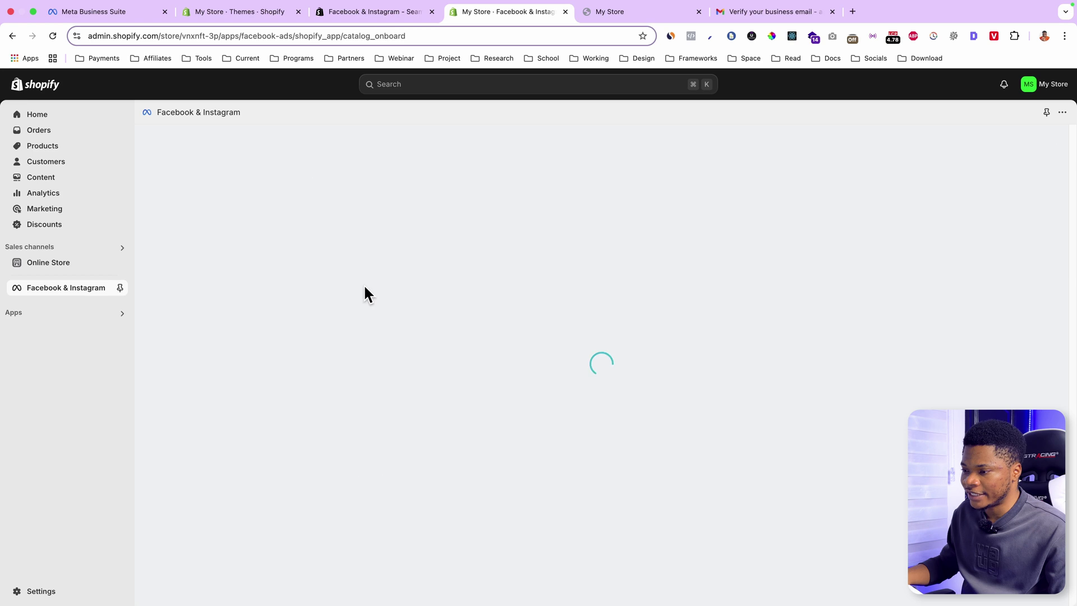
click(700, 247)
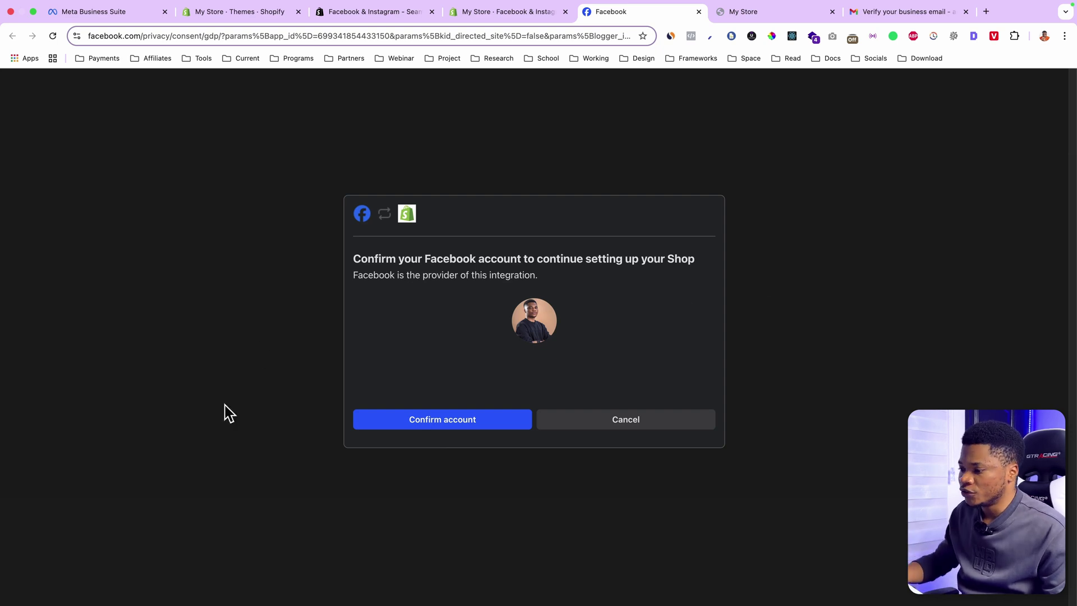
Confirm the Facebook account and allow it to share business assets with Shopify.
click(440, 427)
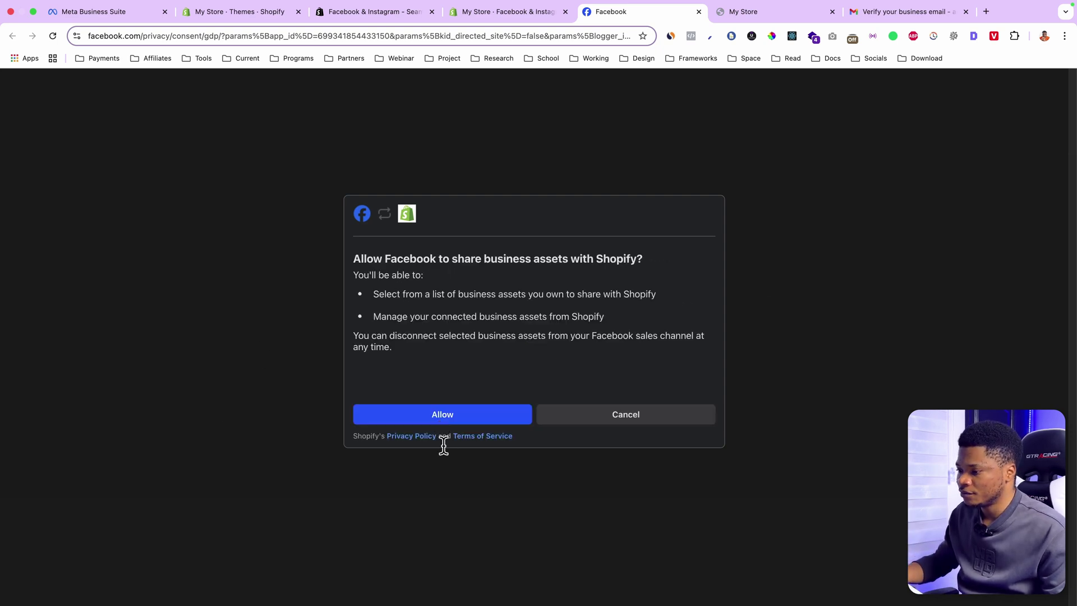
click(427, 422)
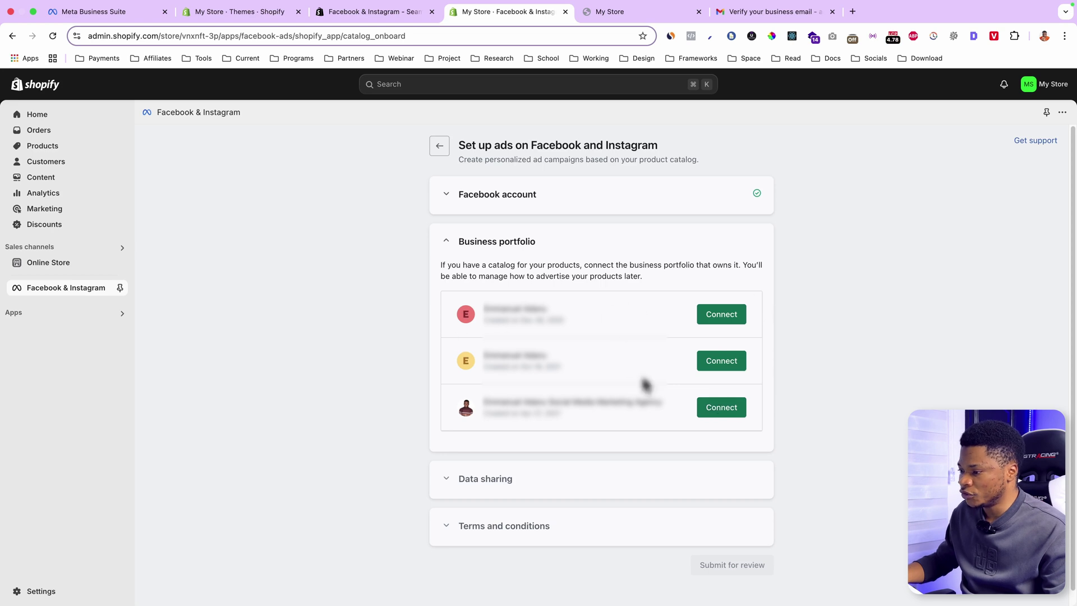
Connect the business portfolio, check the available datasets, and set data sharing to Maximum.
click(712, 364)
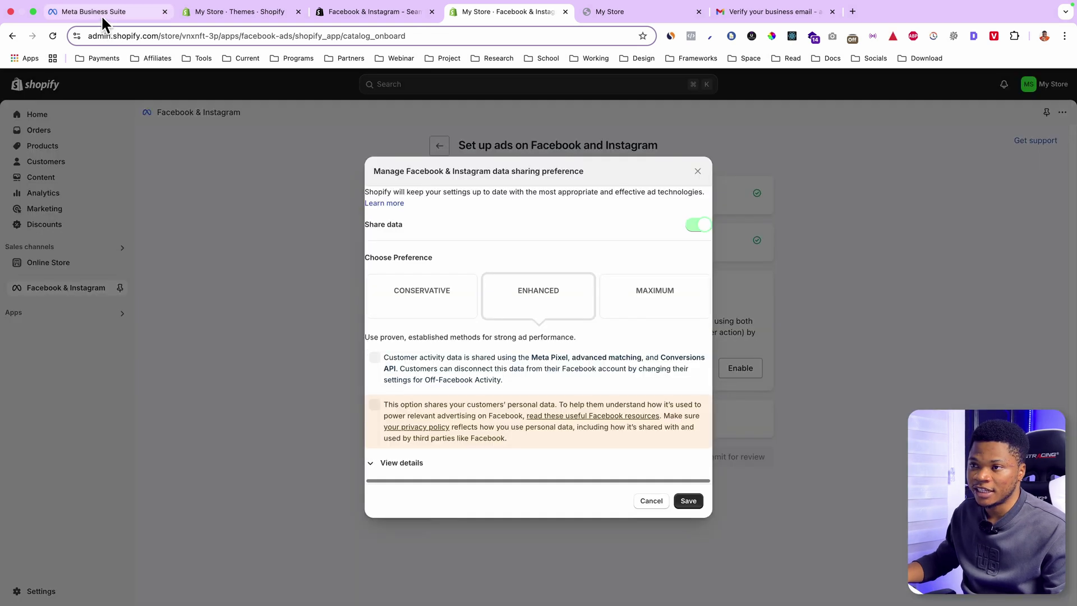
click(101, 12)
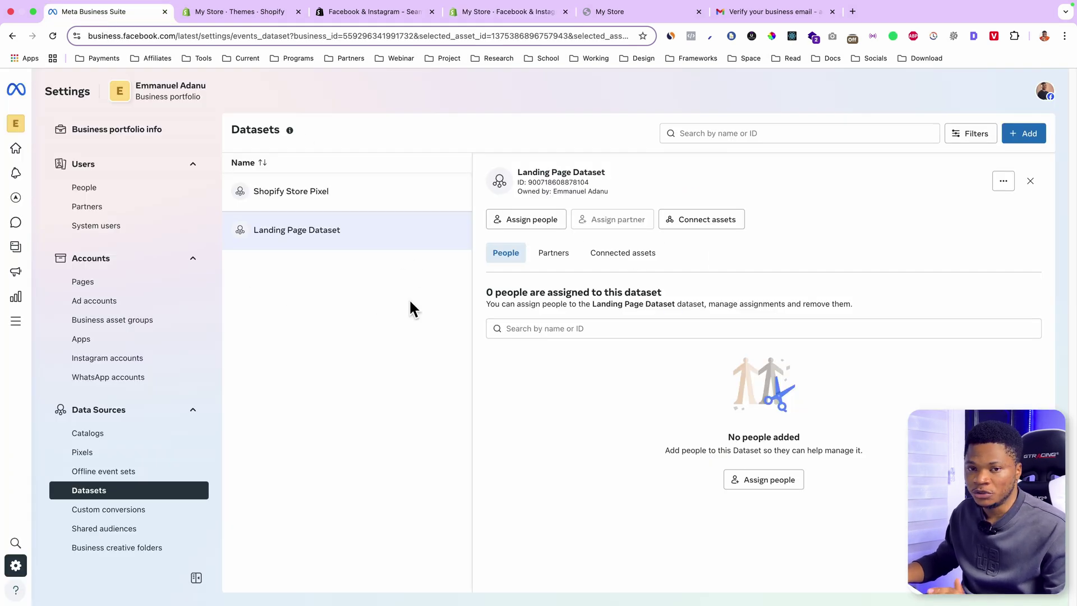
click(507, 12)
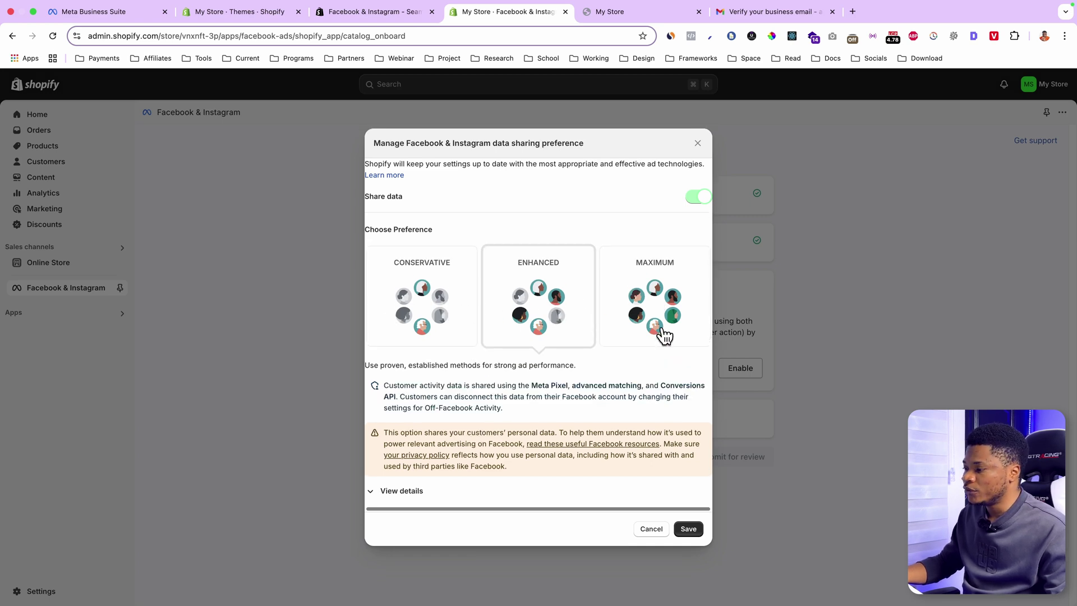
click(665, 286)
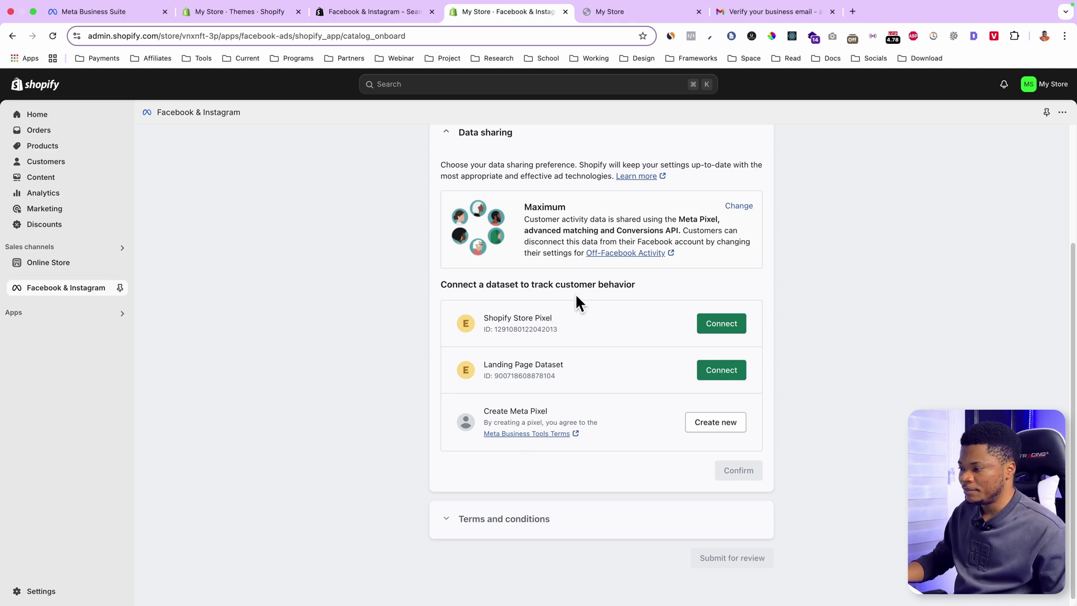
Connect Shopify Store Pixel, accept the Product Catalog Terms, submit, and open the pixel in Events Manager.
click(720, 325)
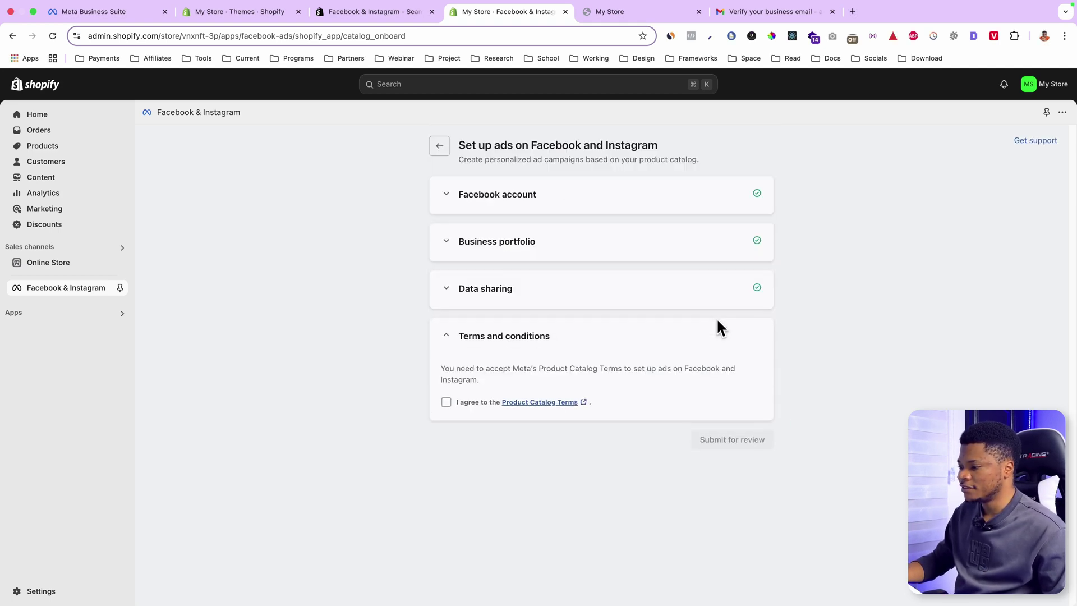
click(445, 401)
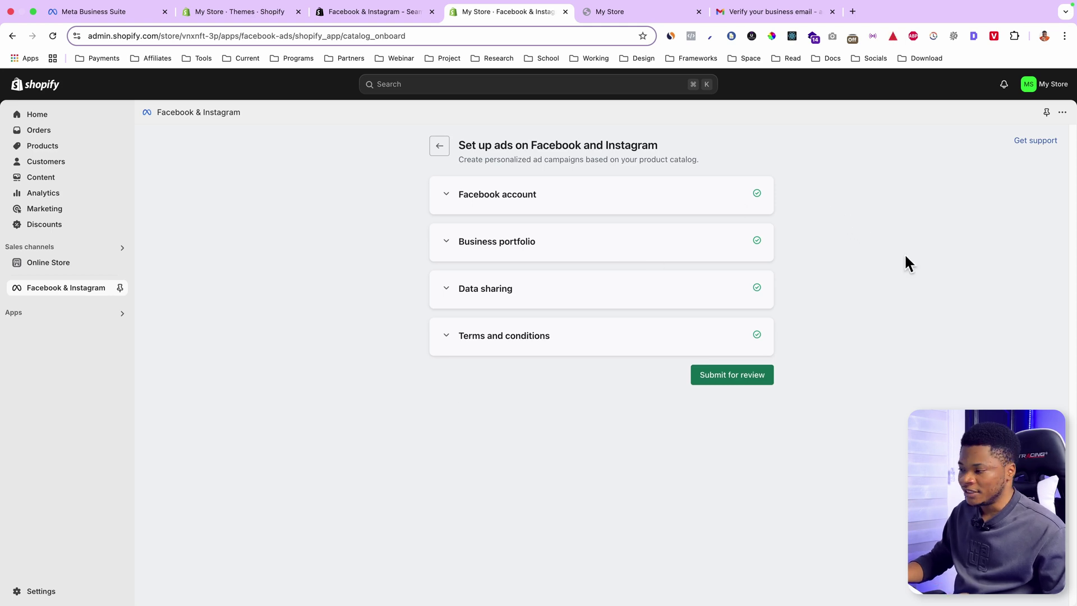
click(724, 381)
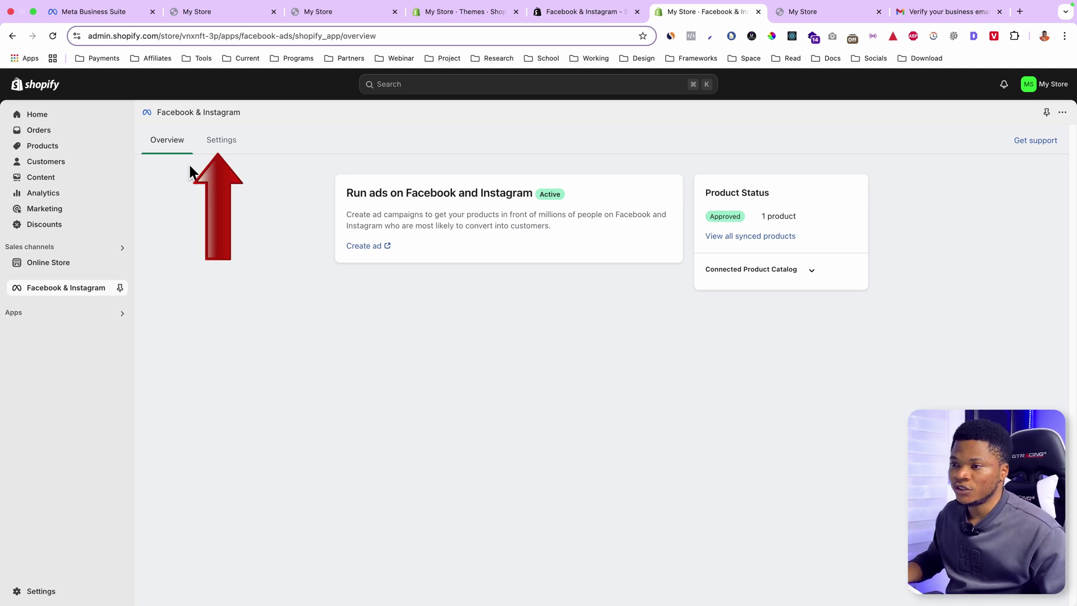
click(212, 139)
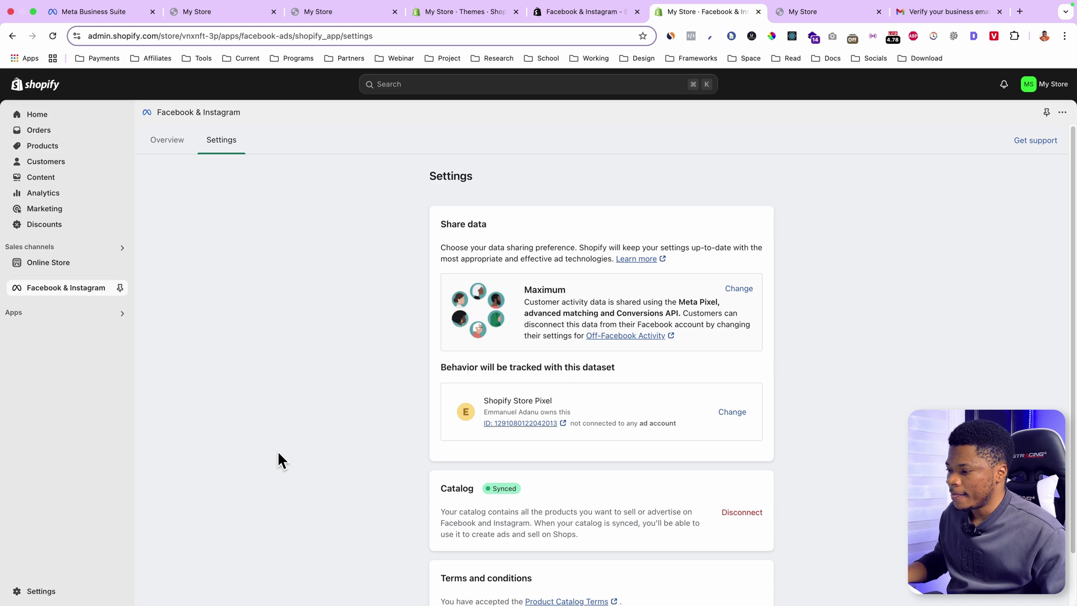
click(519, 425)
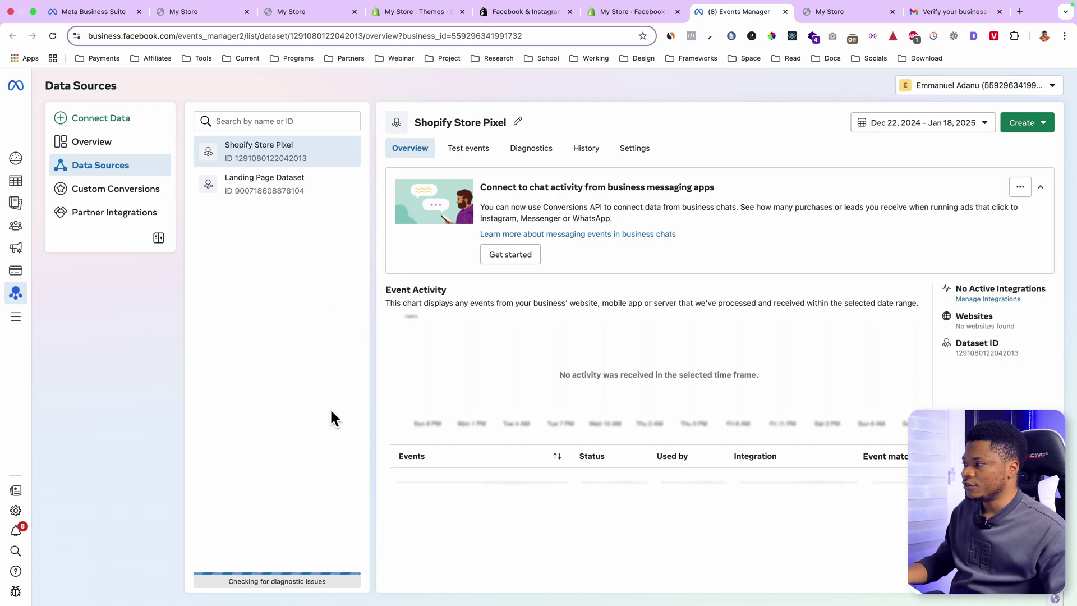
click(469, 148)
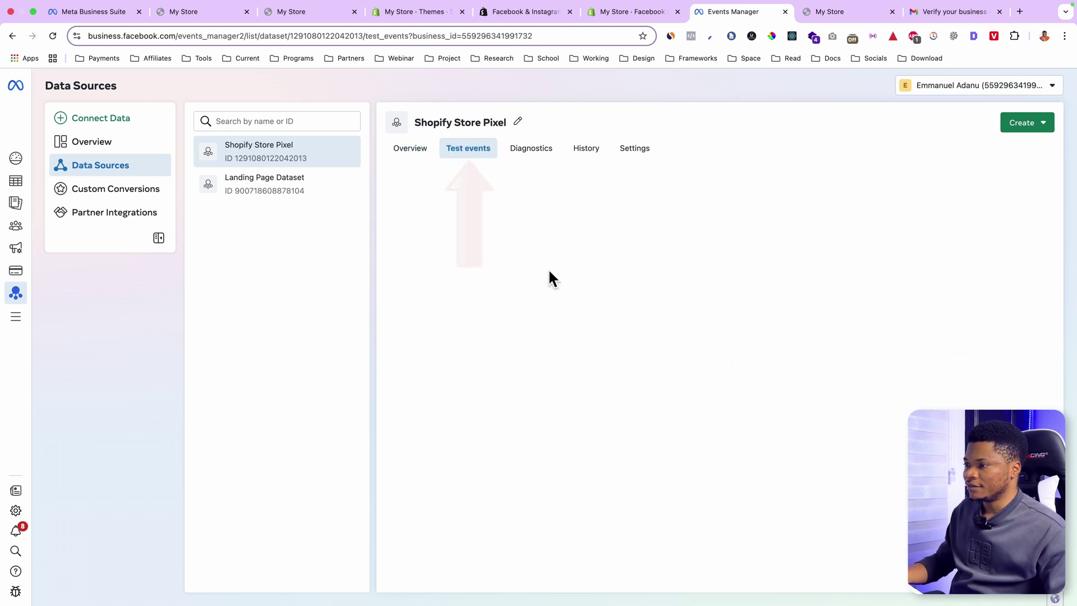
click(471, 413)
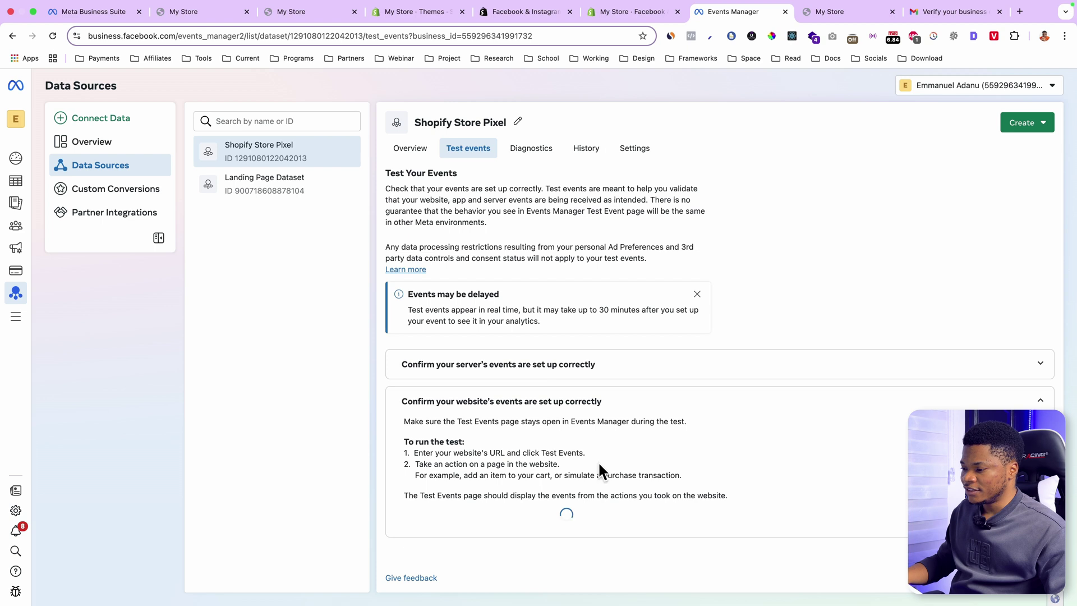
click(832, 13)
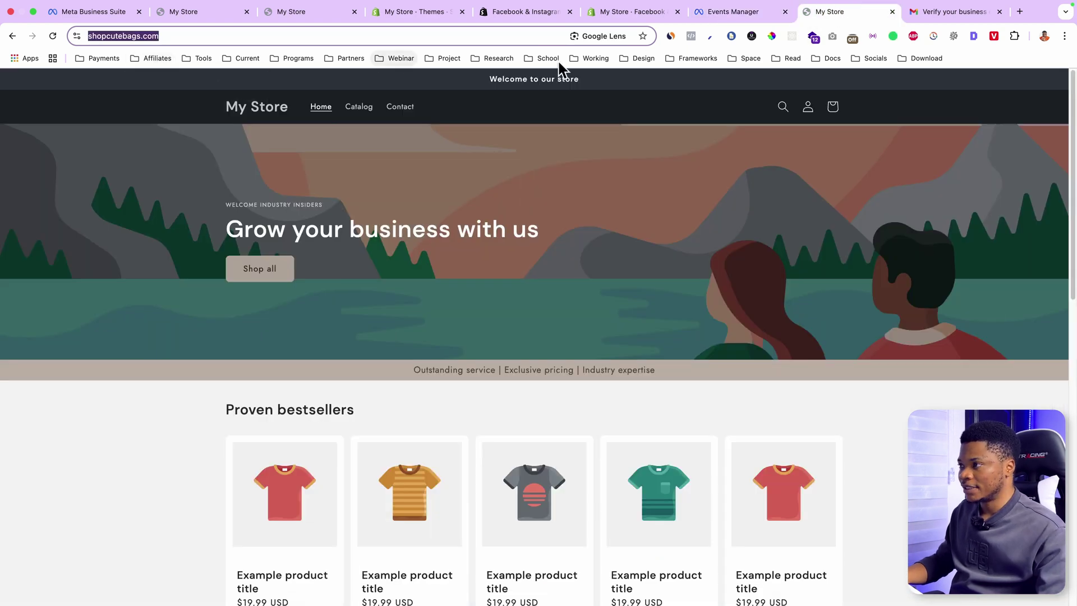
click(733, 12)
click(435, 513)
text(https://shopcutebags.com/)
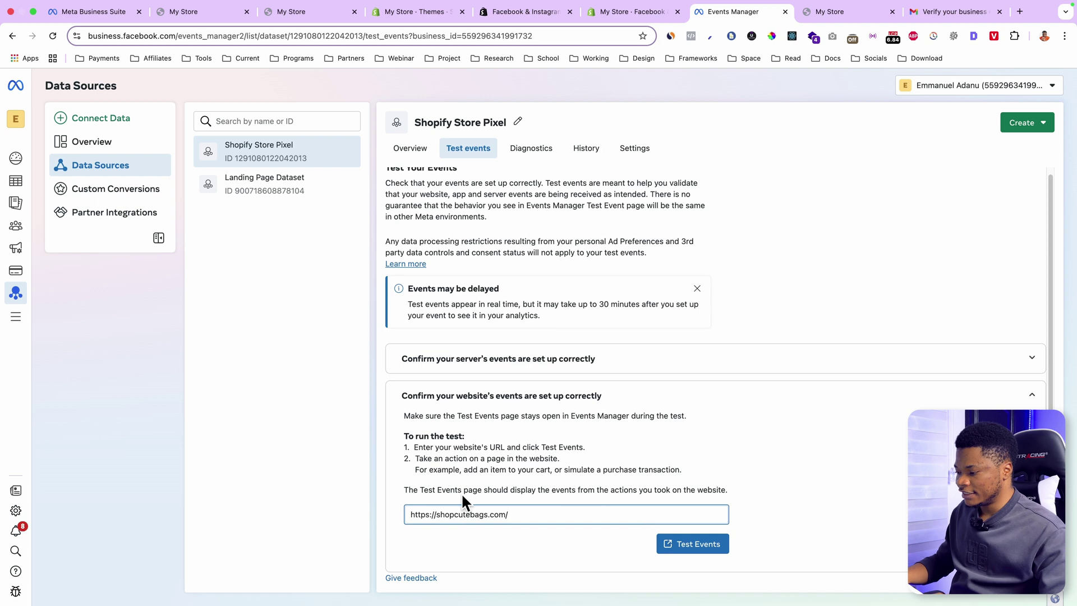
click(683, 543)
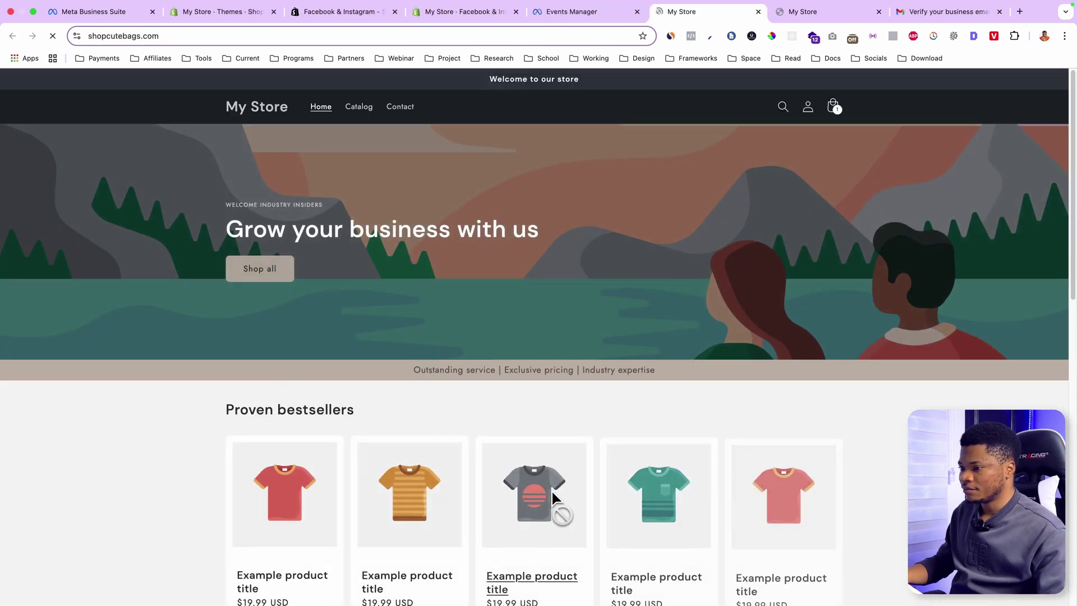
click(586, 14)
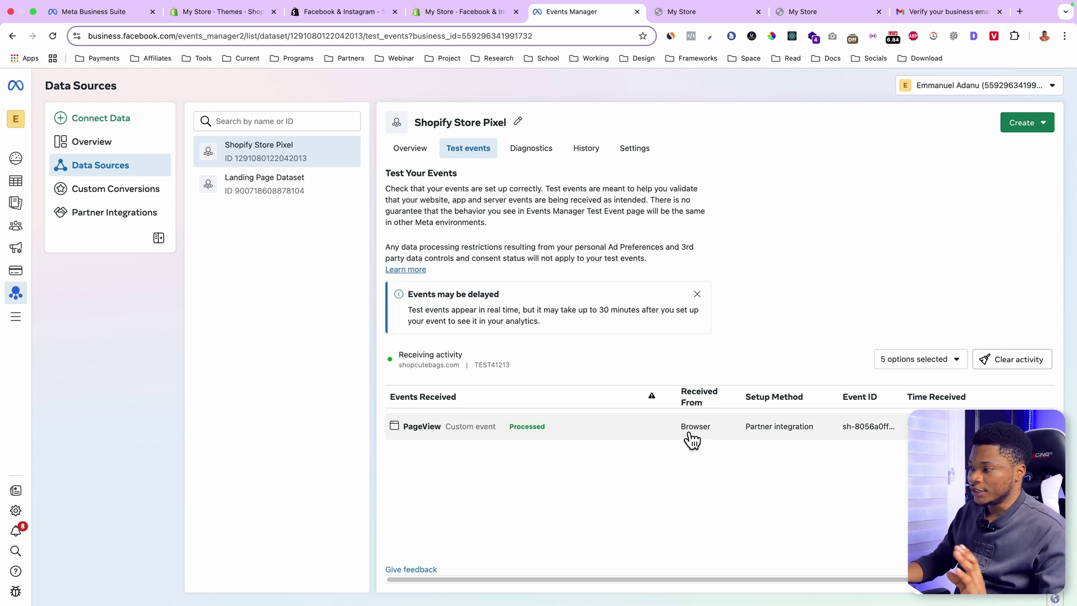
click(709, 13)
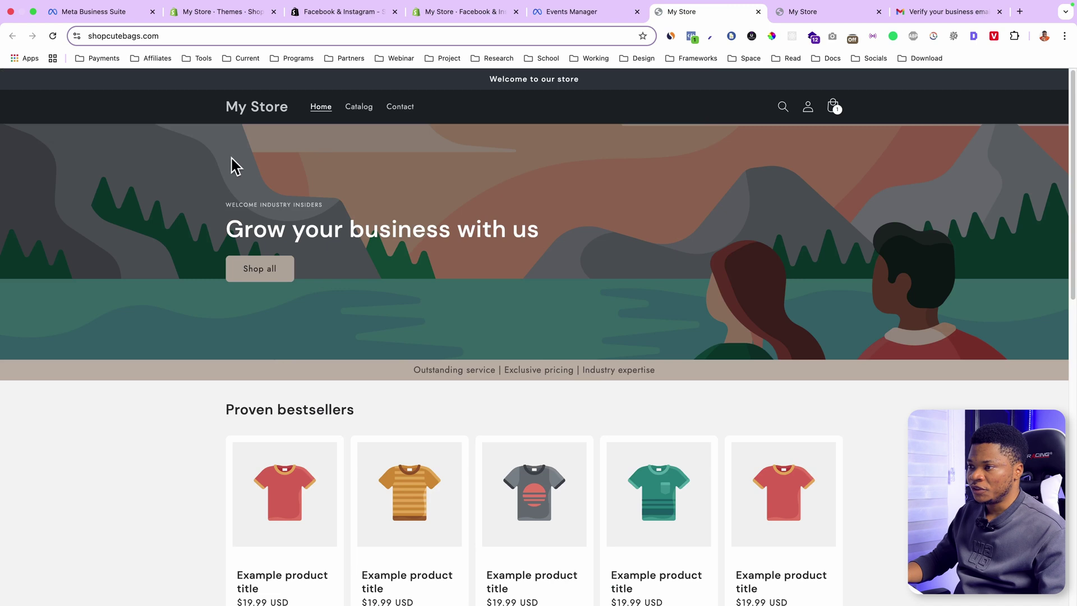
Browse the catalog, then proceed from the cart holding the Example T-Shirt to checkout.
click(359, 109)
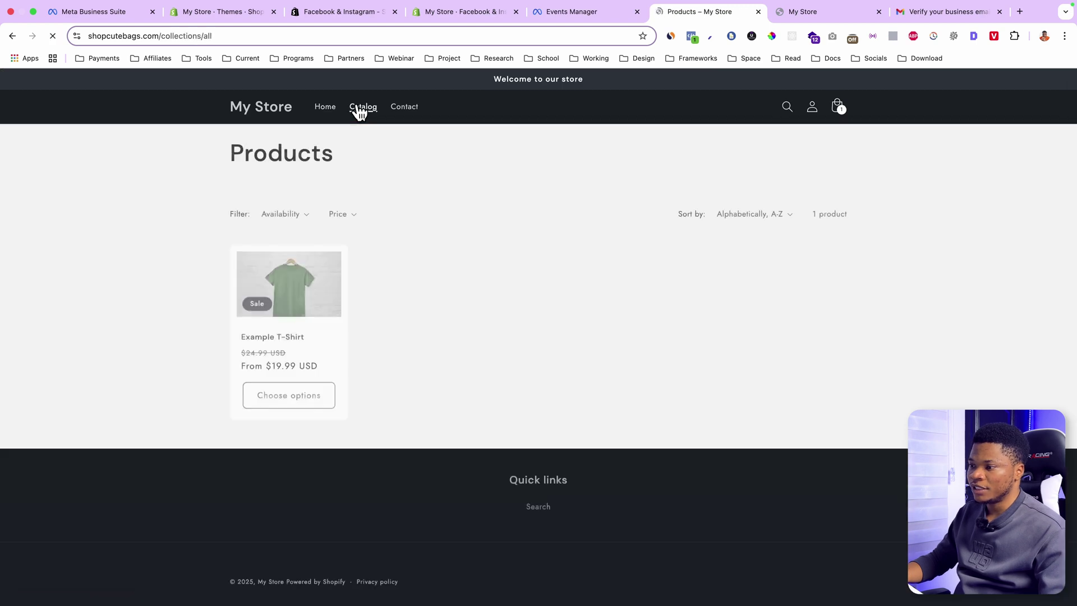
click(850, 108)
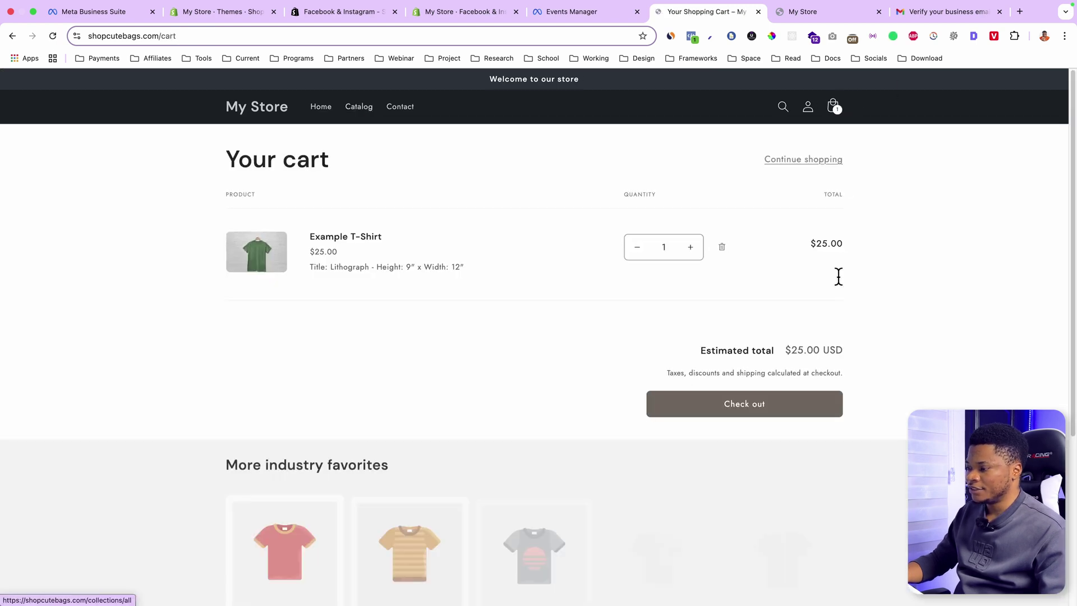
click(792, 408)
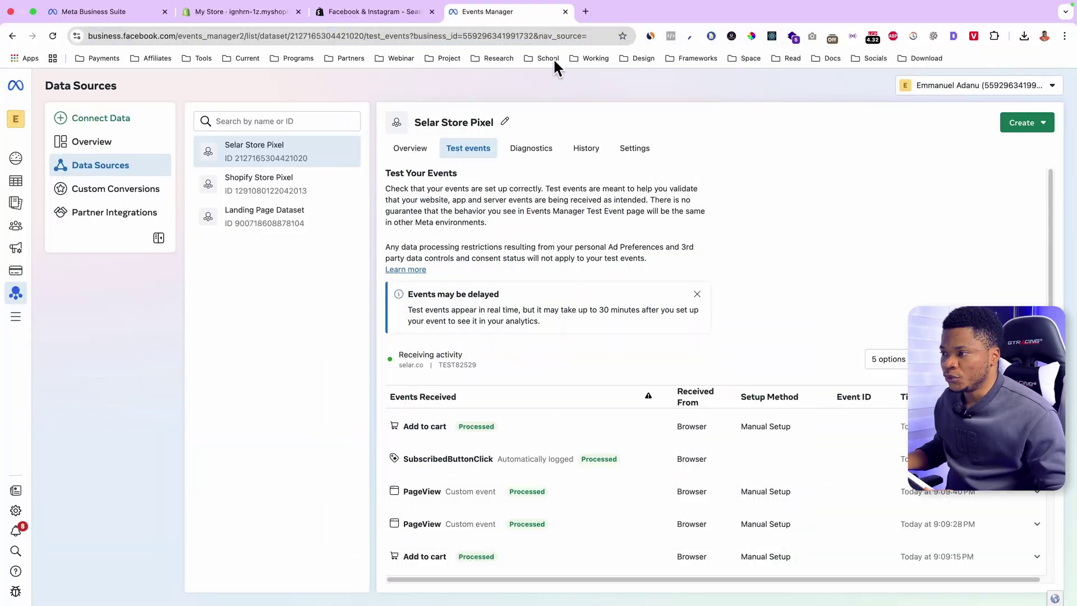
Open the Shopify Store Pixel dataset under Business settings > Data Sources > Datasets.
click(10, 320)
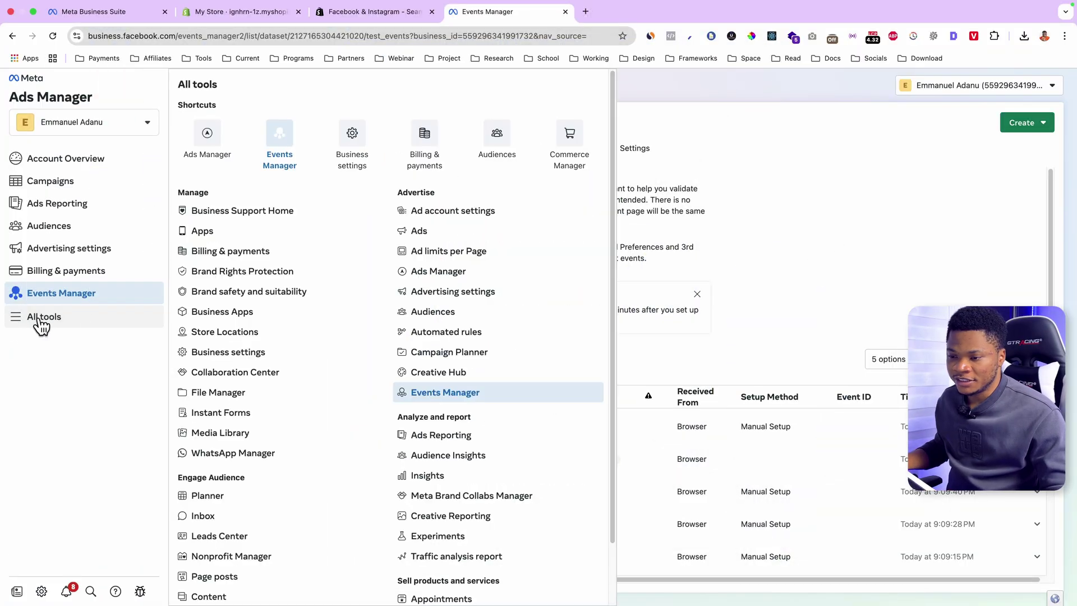
click(235, 353)
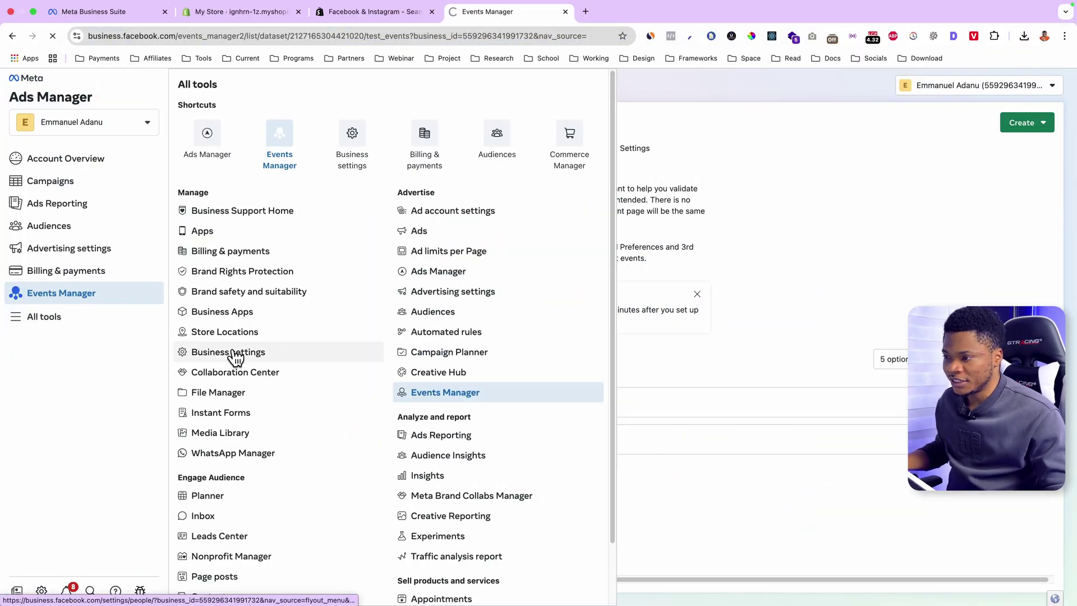
click(92, 412)
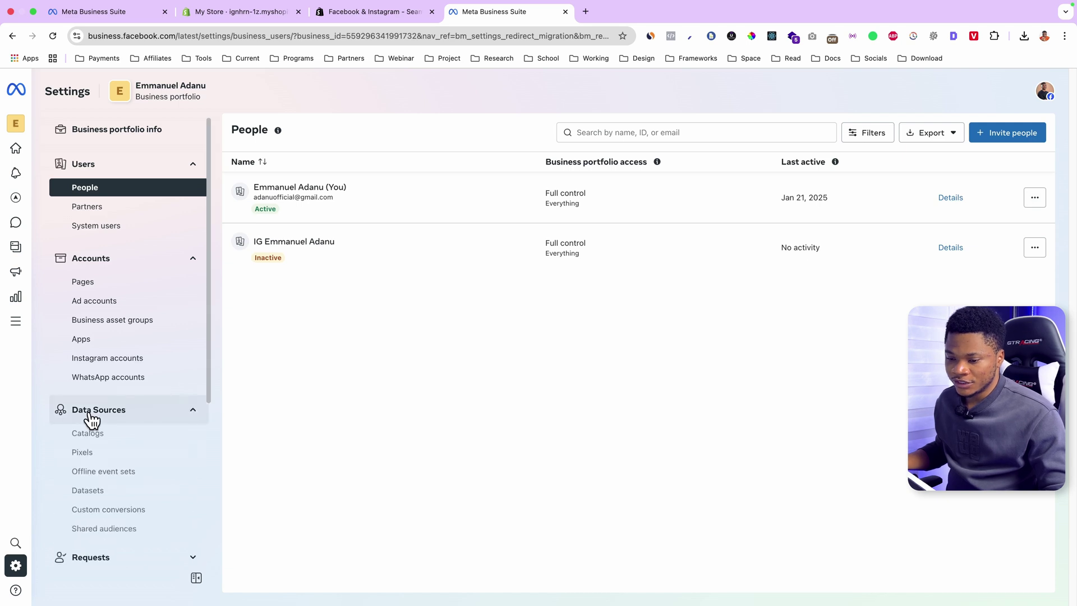
click(81, 496)
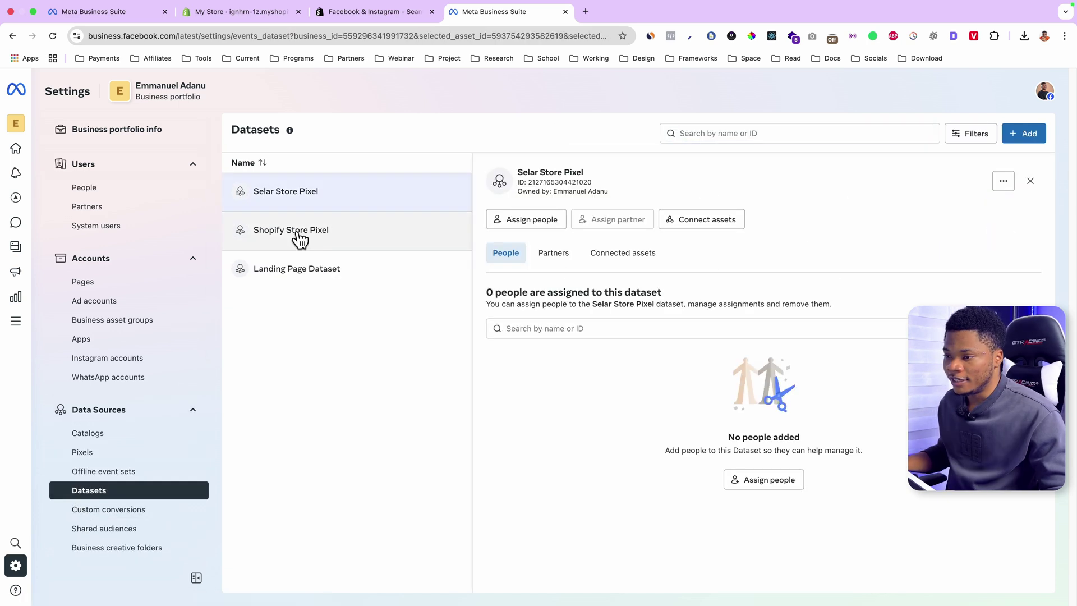
click(299, 238)
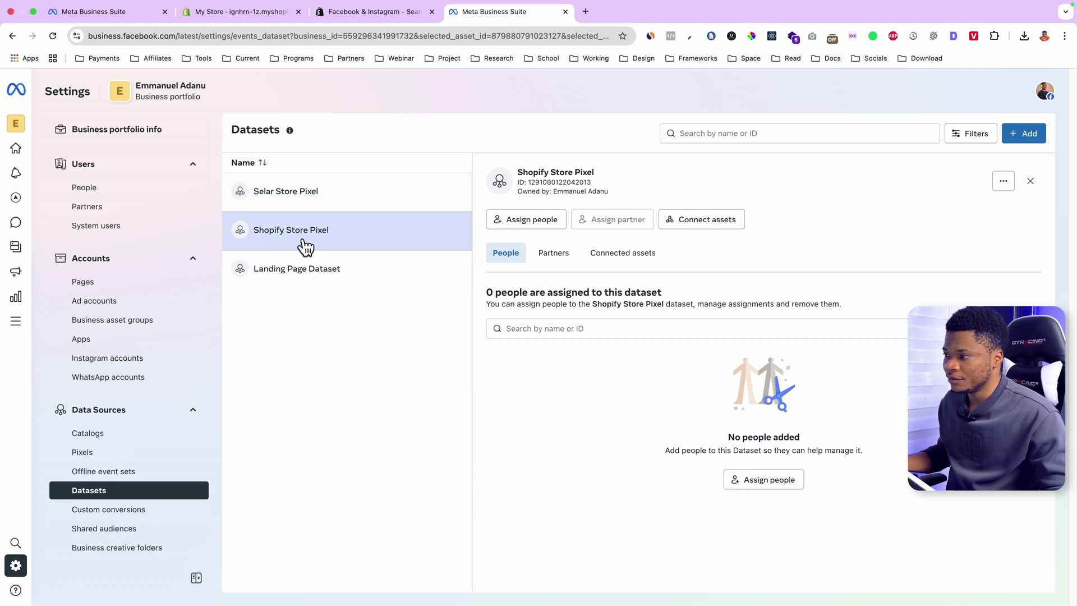
Link the business's ad account to Shopify Store Pixel as a connected asset.
click(681, 228)
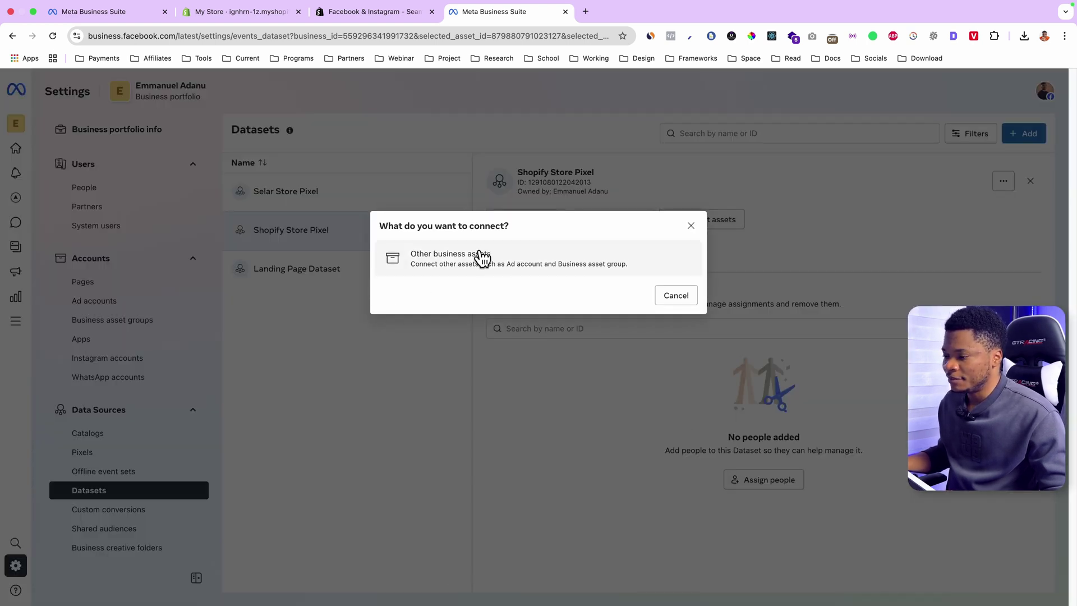
click(481, 258)
click(484, 235)
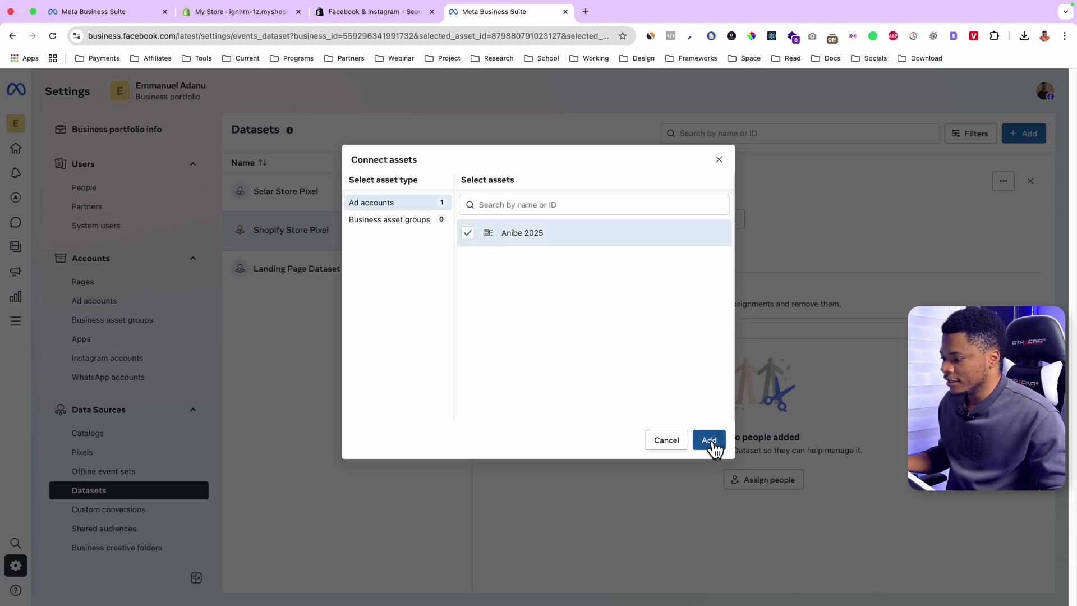
click(709, 440)
click(19, 331)
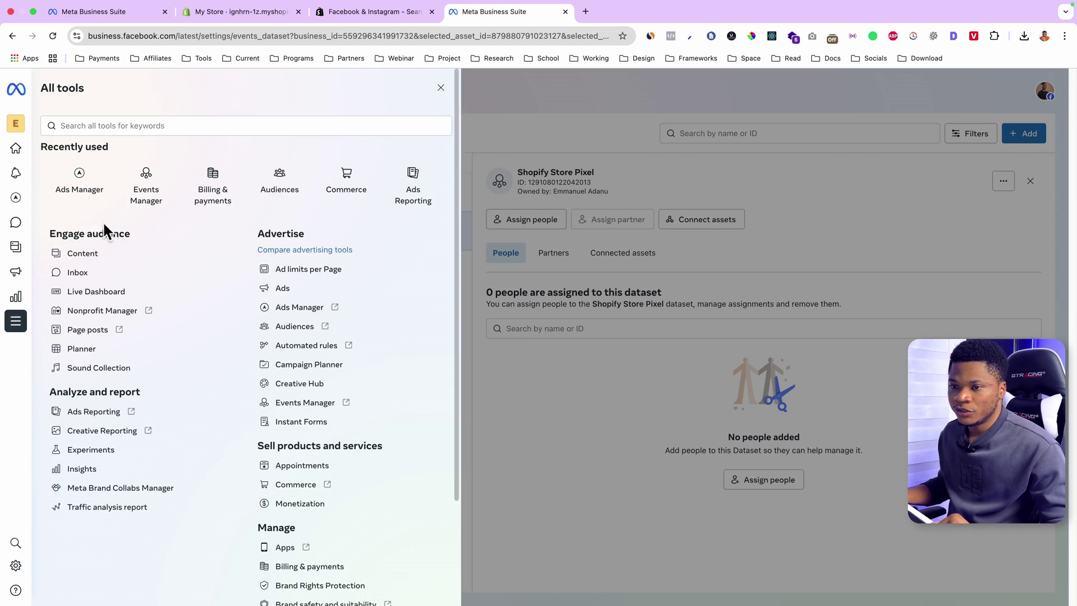
In Ads Manager, start a new campaign with the Sales objective and a manual sales setup.
click(84, 185)
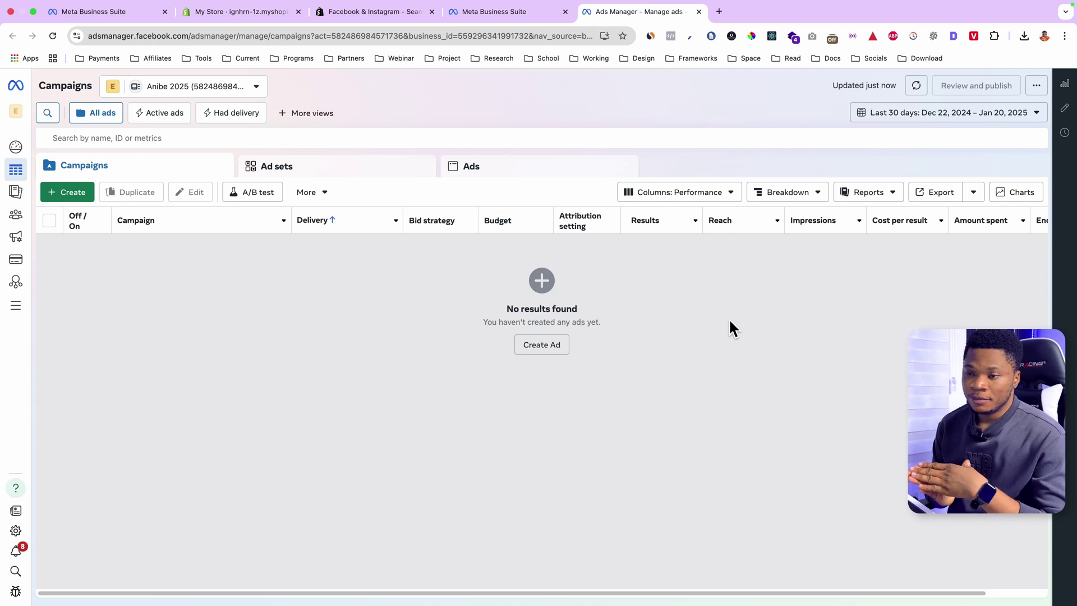
click(87, 193)
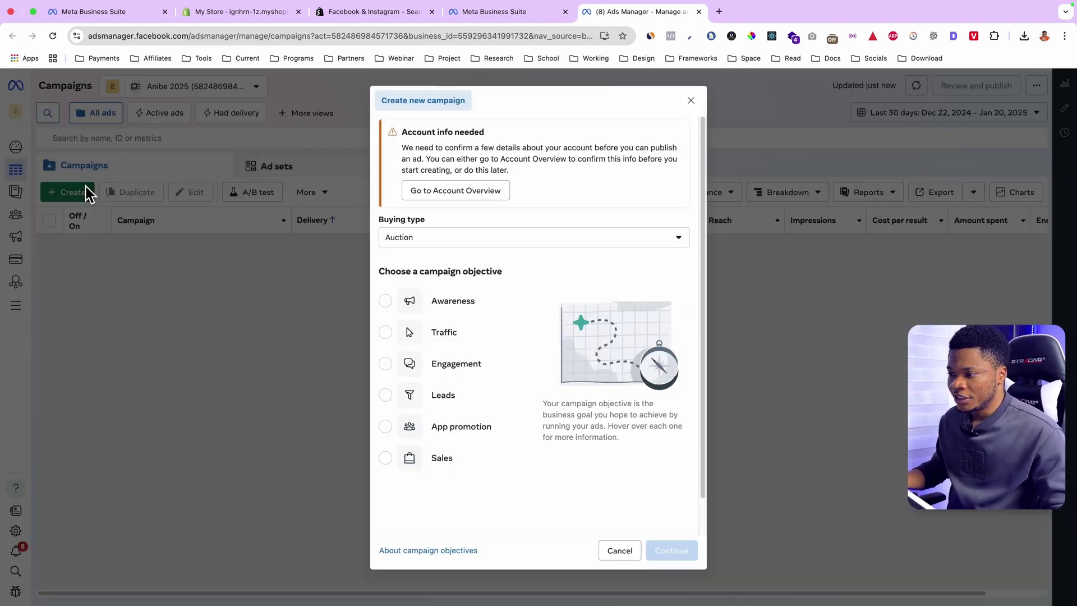
click(434, 469)
click(686, 549)
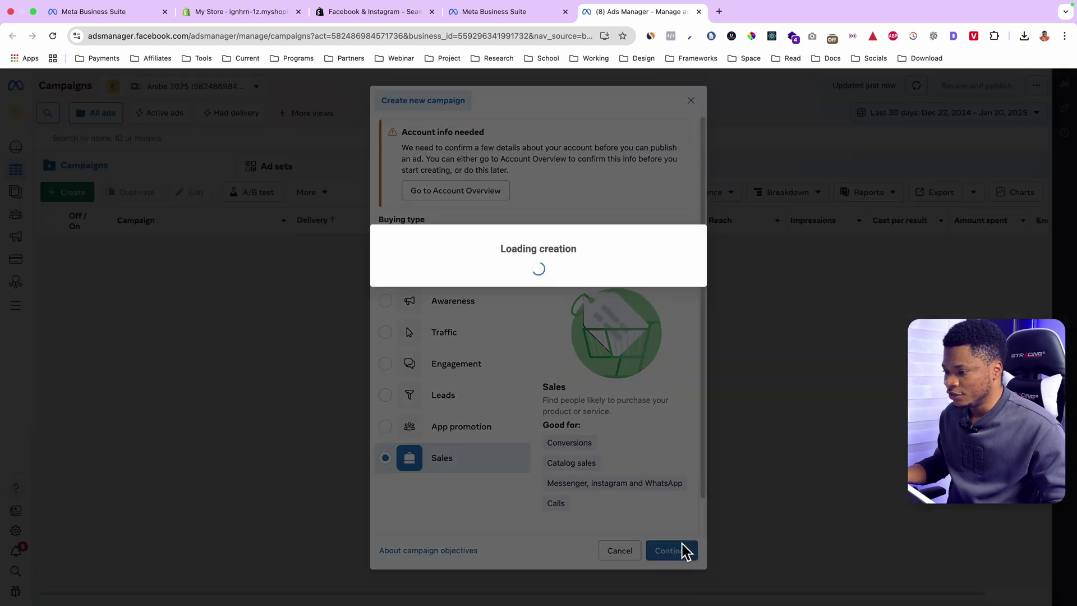
click(524, 395)
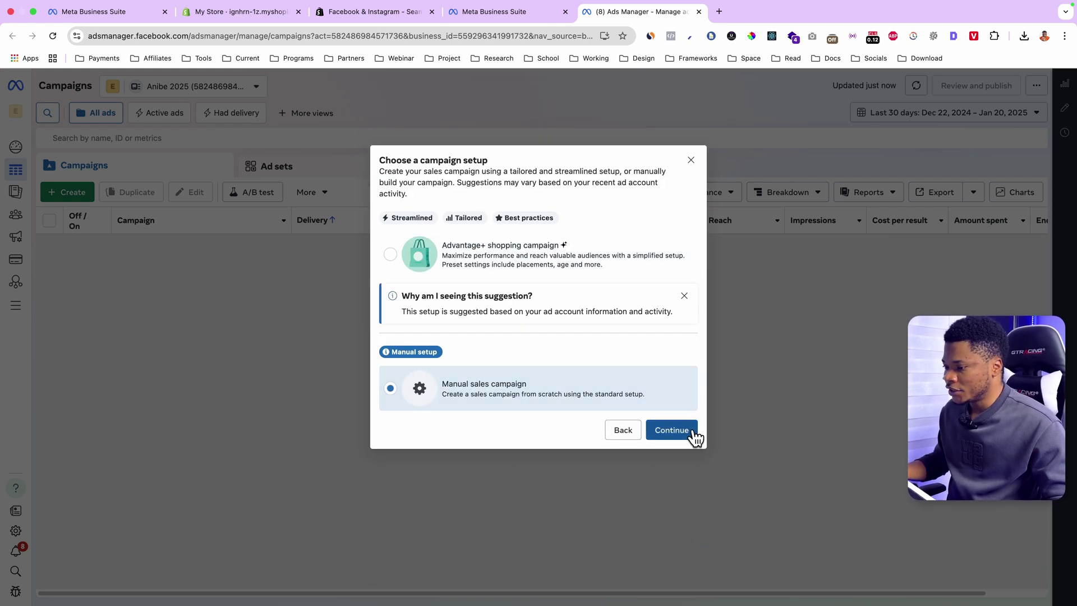
click(687, 440)
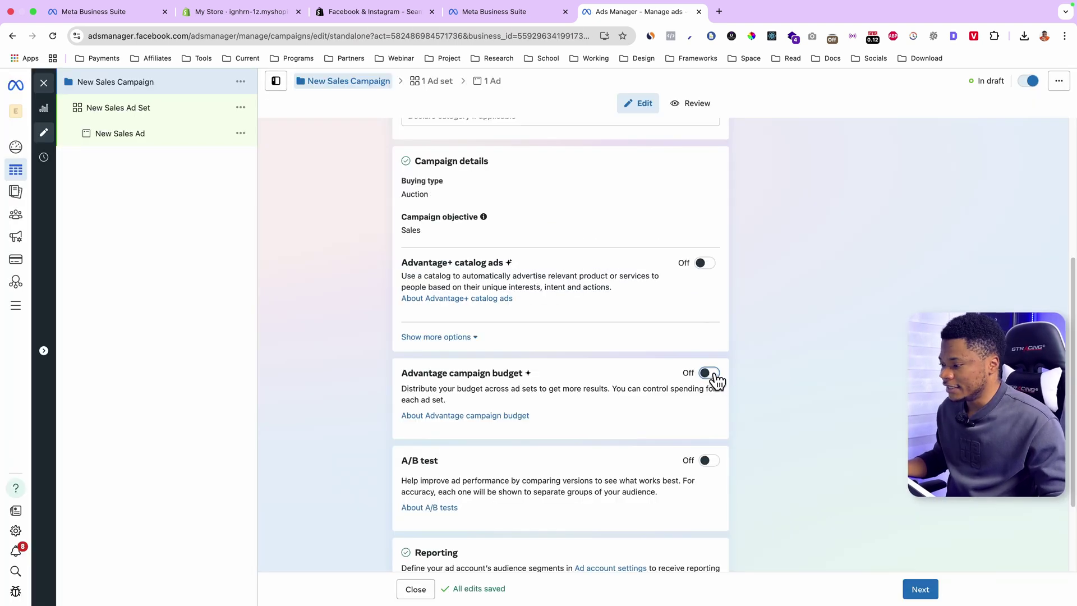
Turn on Advantage campaign budget and keep the ad set on Website, Maximize number of conversions.
click(710, 374)
click(936, 591)
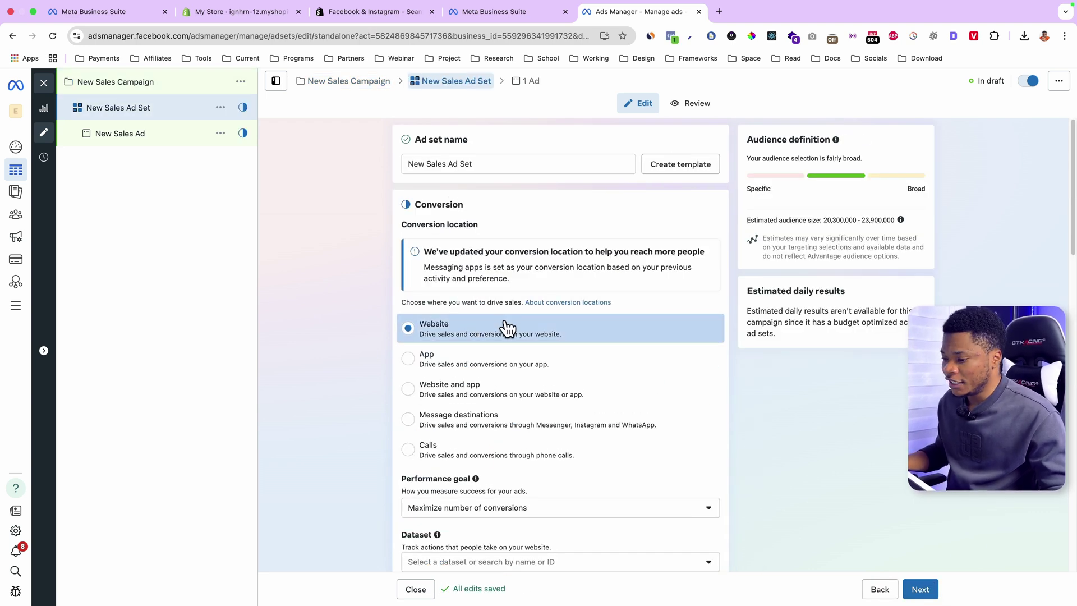
scroll(552, 377, down, 2)
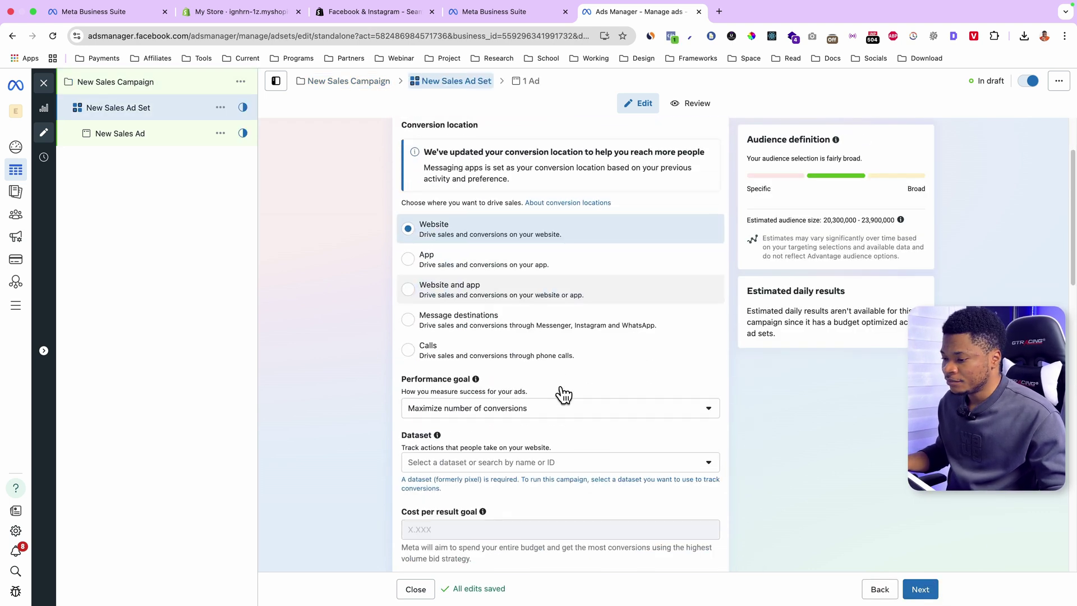
click(529, 412)
click(505, 458)
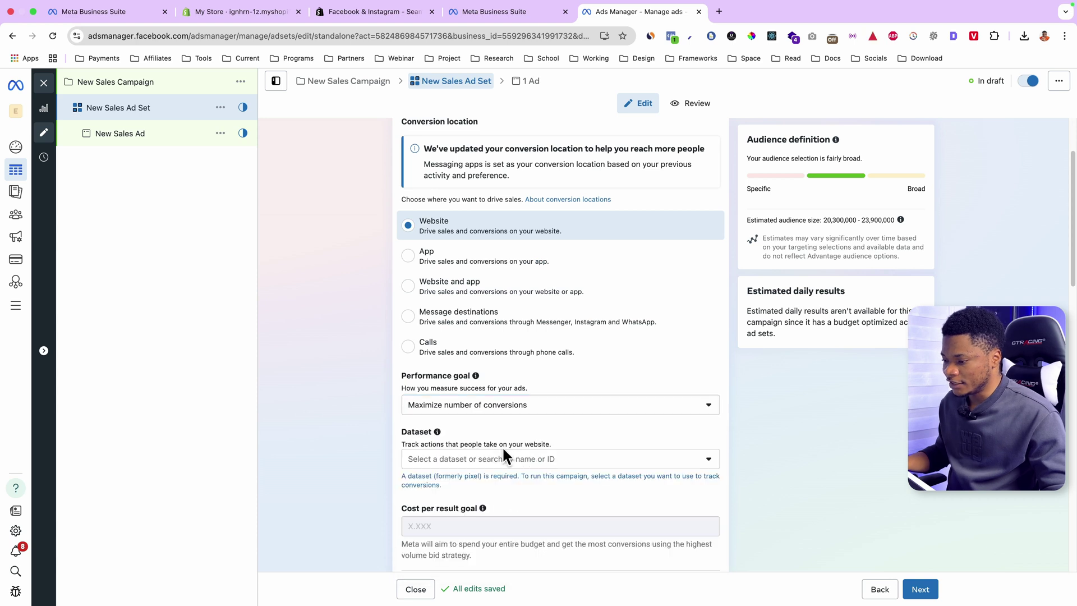
scroll(554, 443, down, 8)
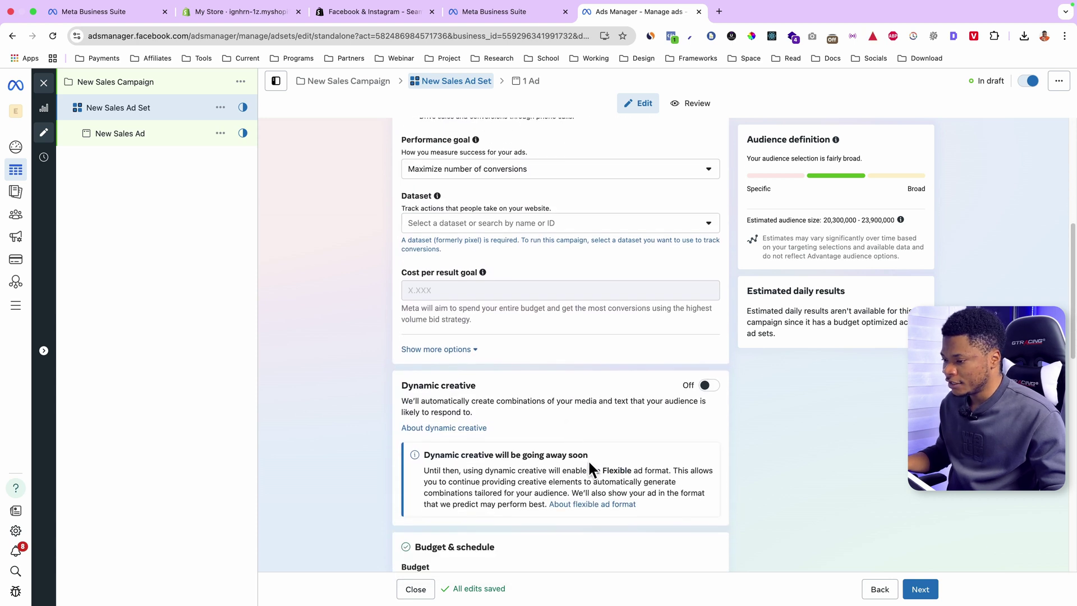
At the ad level, enable Website events tracking with the Shopify Store Pixel dataset.
click(935, 594)
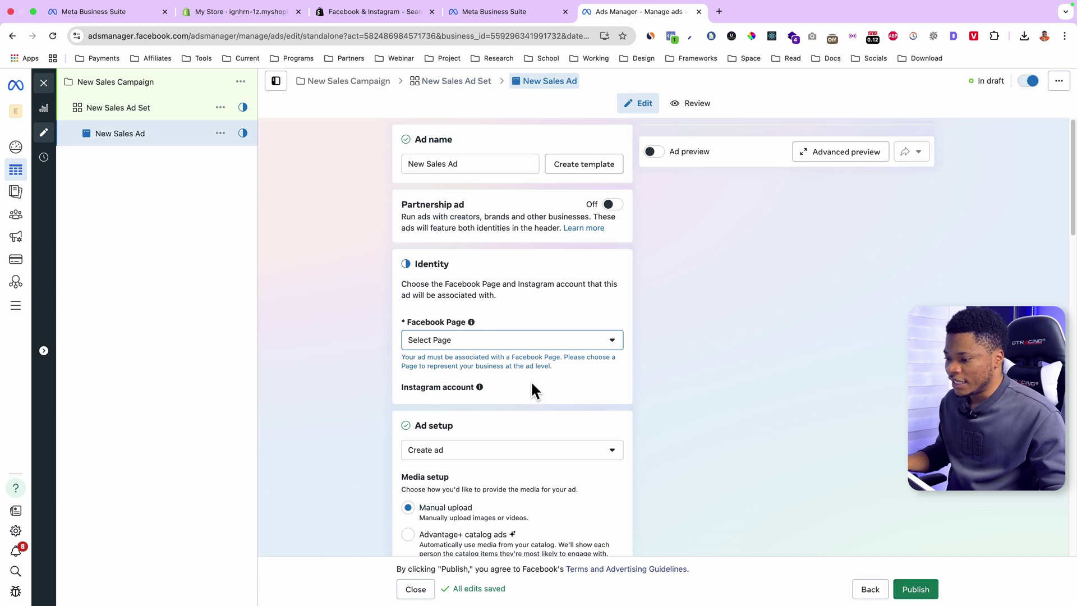
scroll(532, 383, down, 20)
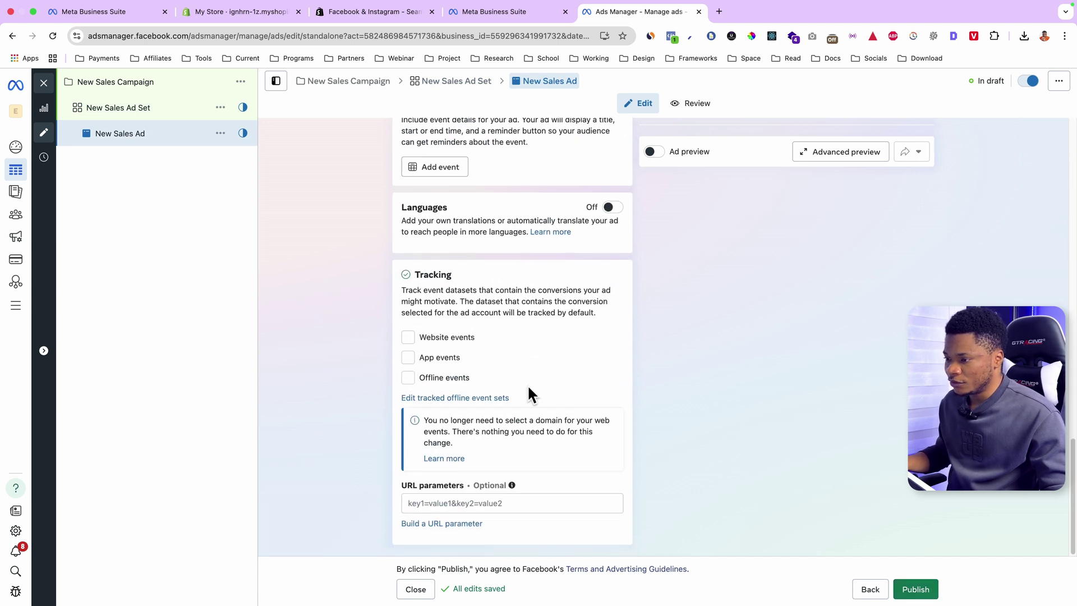
click(425, 339)
click(520, 371)
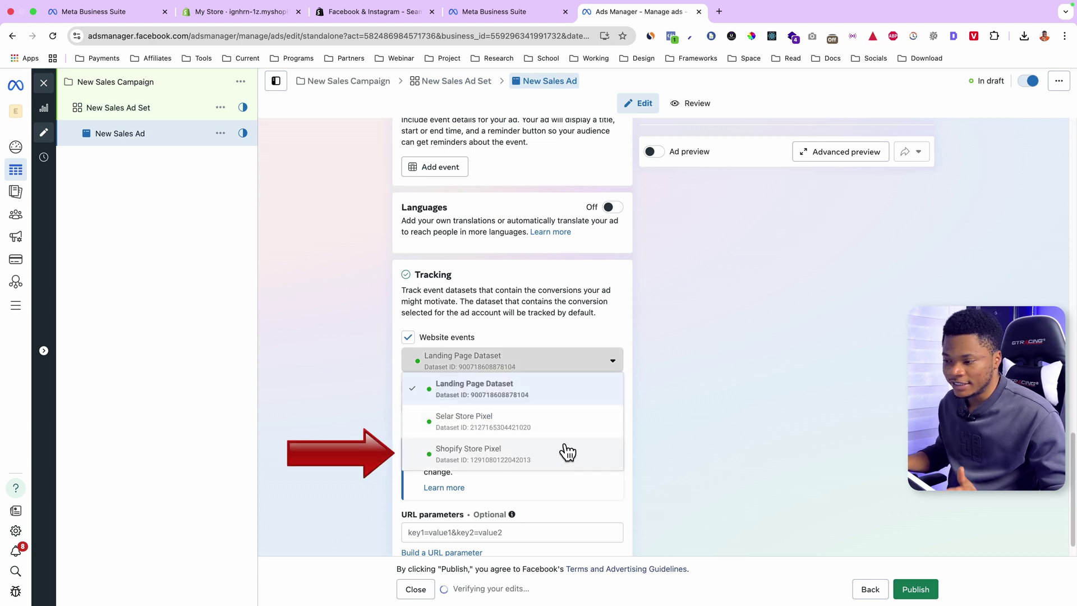
click(494, 456)
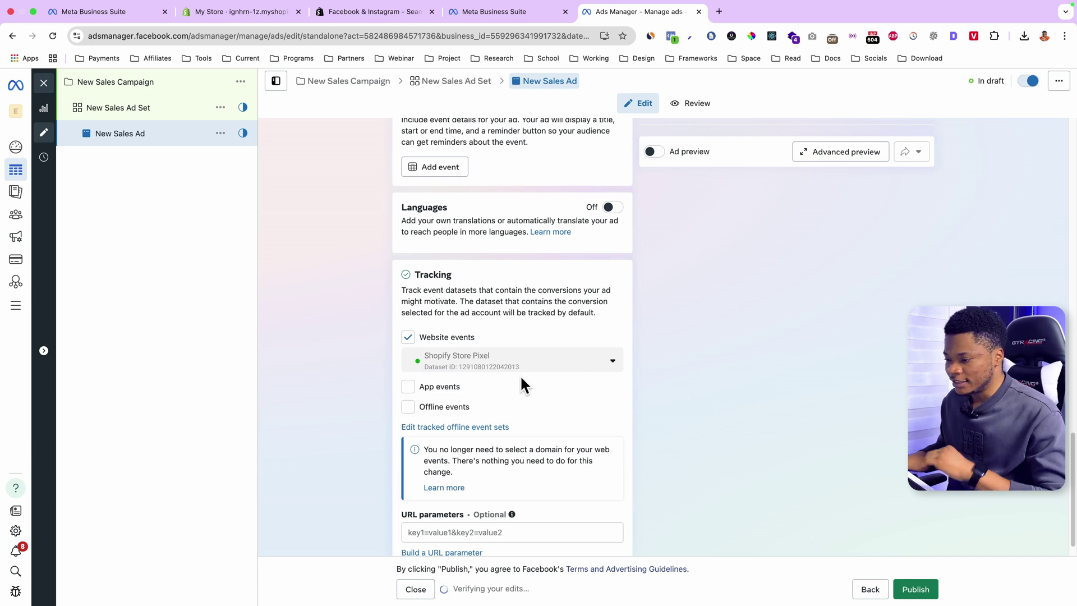
scroll(521, 379, down, 1)
scroll(527, 365, up, 8)
scroll(531, 351, up, 5)
scroll(530, 352, down, 10)
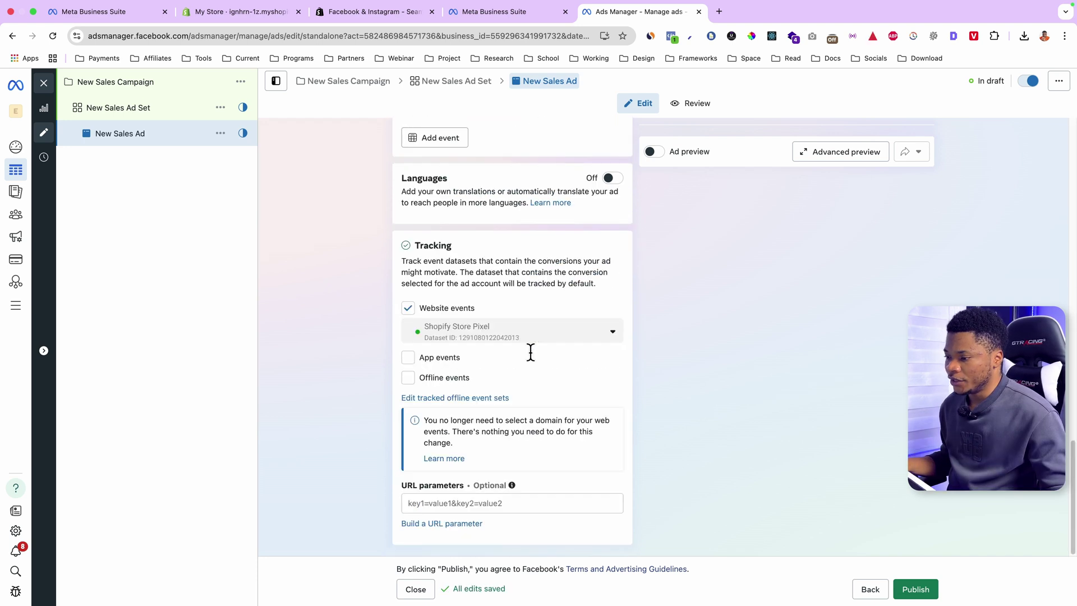